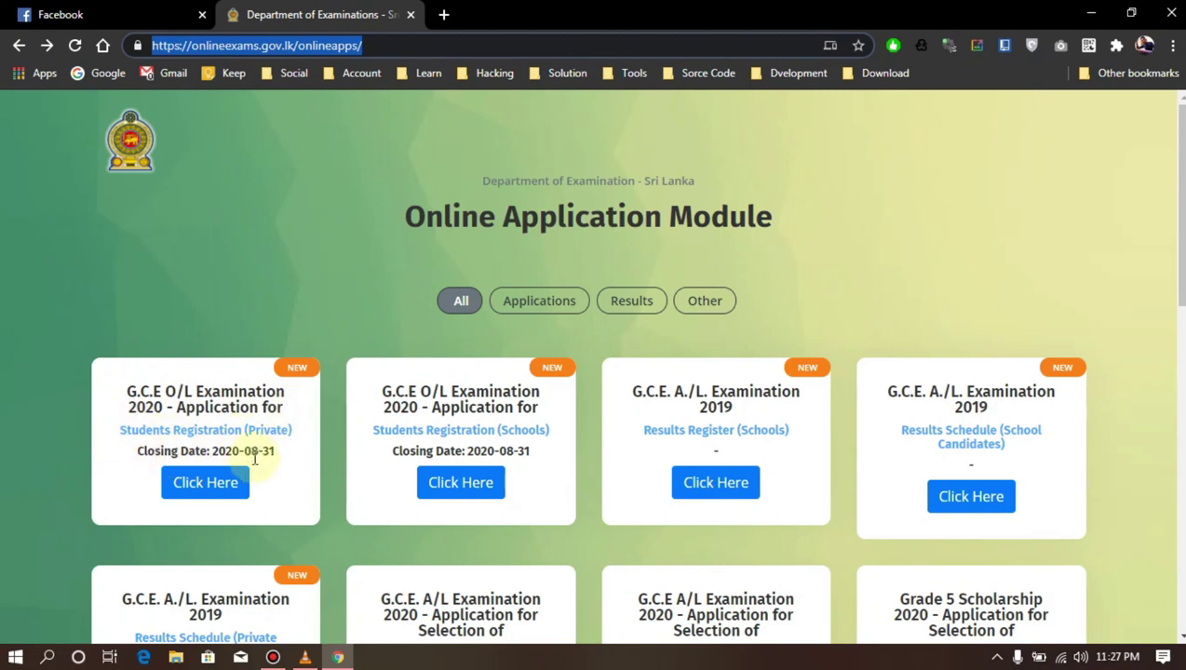
# Open the G.C.E. O/L 2020 private application and answer No to the NIC question
pyautogui.click(188, 490)
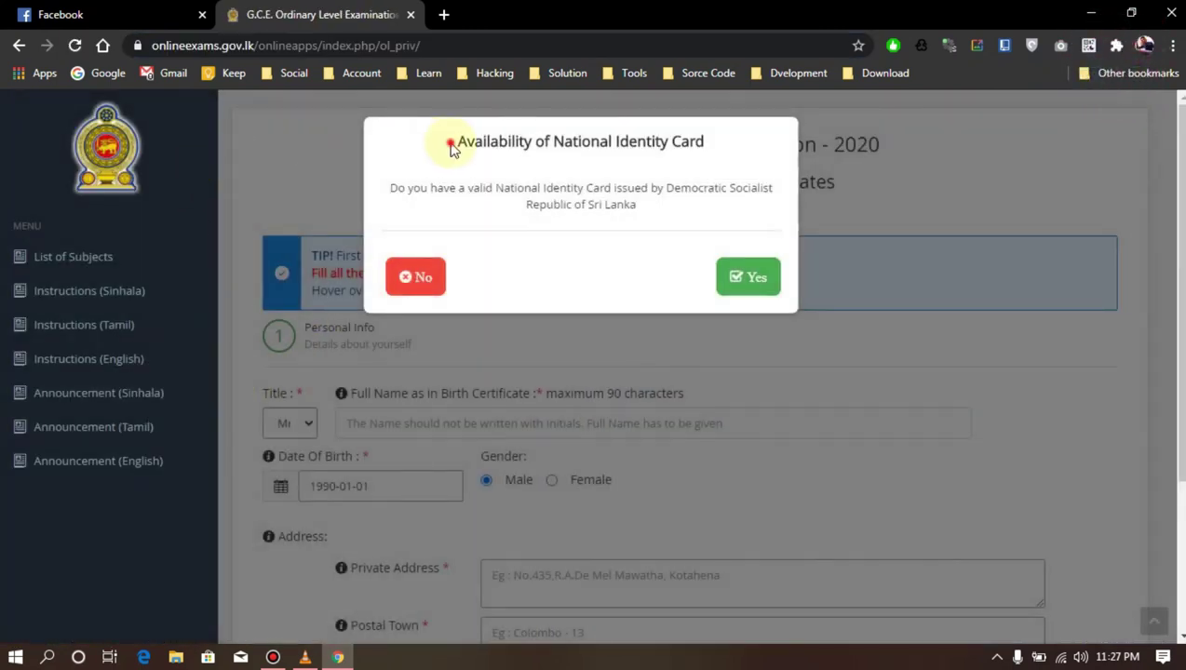
pyautogui.moveTo(450, 149); pyautogui.dragTo(693, 141)
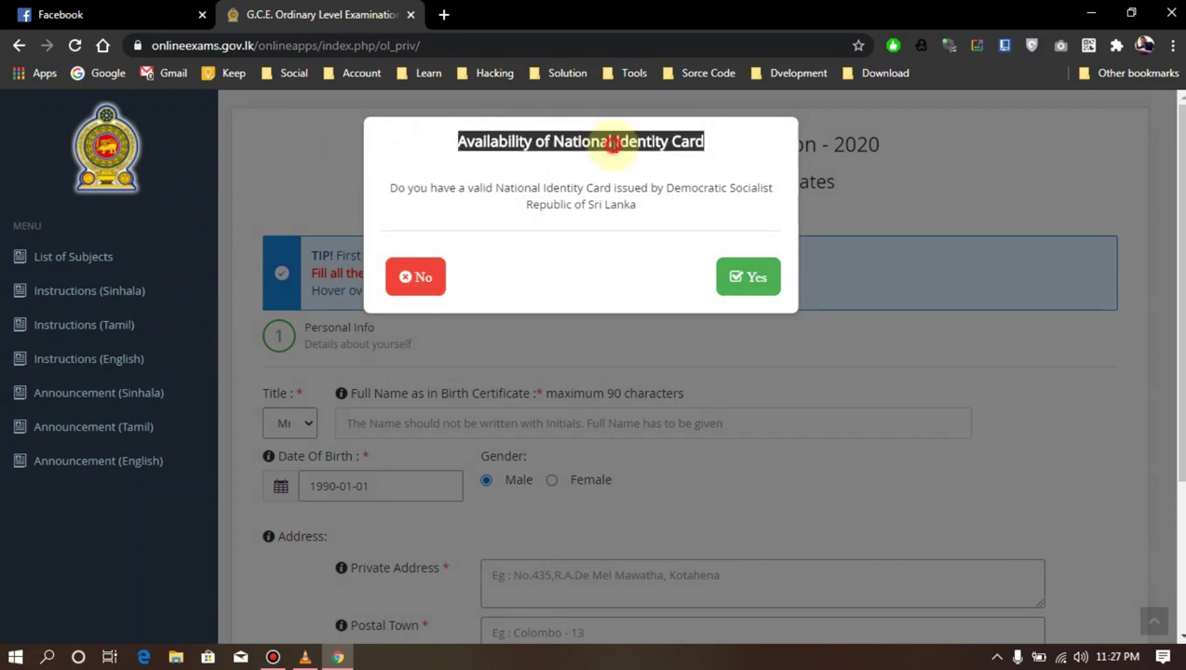
pyautogui.click(419, 282)
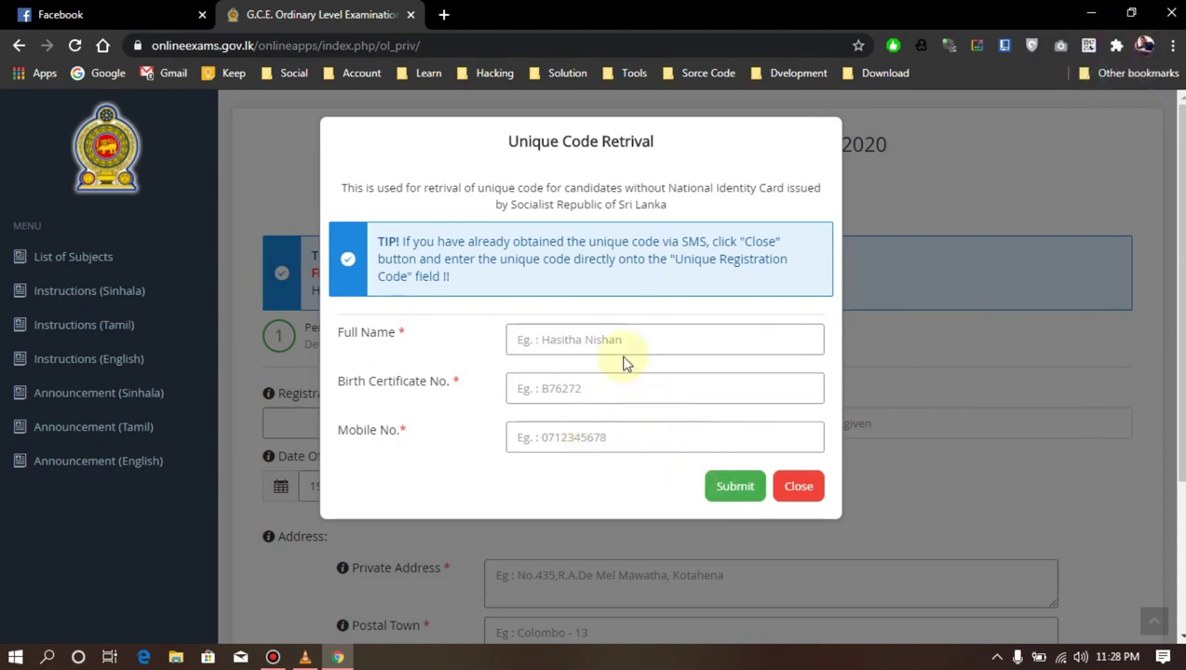
# Close the Unique Code Retrival dialog and go to the Registration Code field
pyautogui.click(799, 488)
pyautogui.moveTo(278, 395); pyautogui.dragTo(364, 410)
pyautogui.click(339, 424)
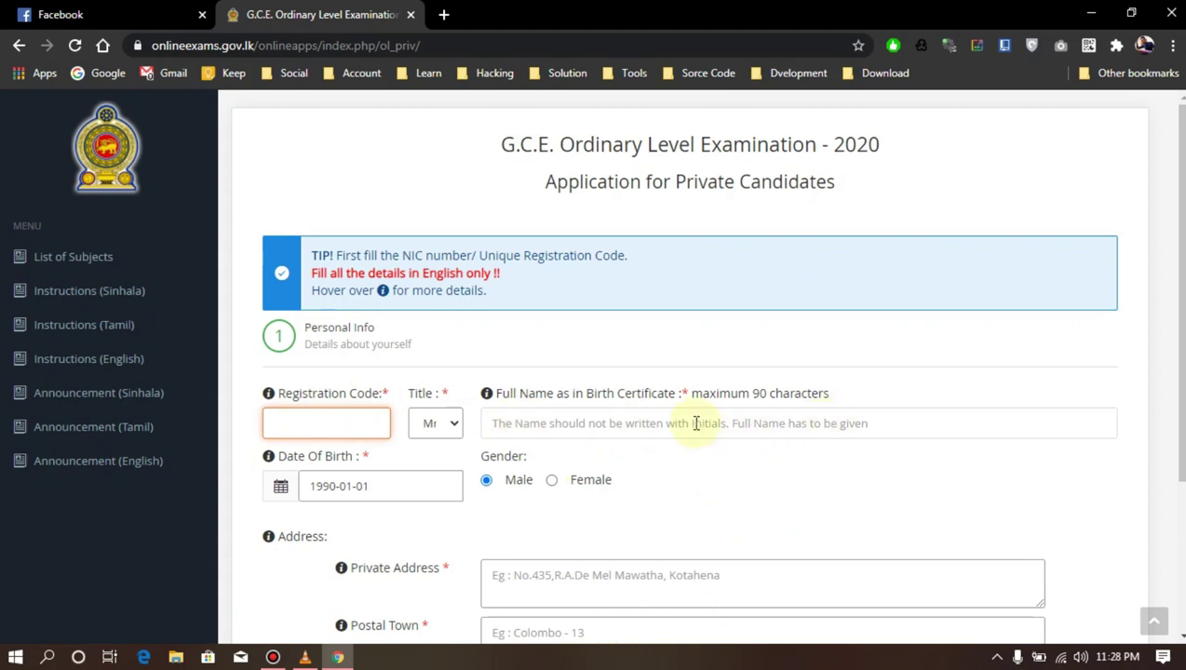
# Reload, answer Yes to NIC, enter the candidate's NIC number and dismiss the already-submitted notice
pyautogui.click(75, 46)
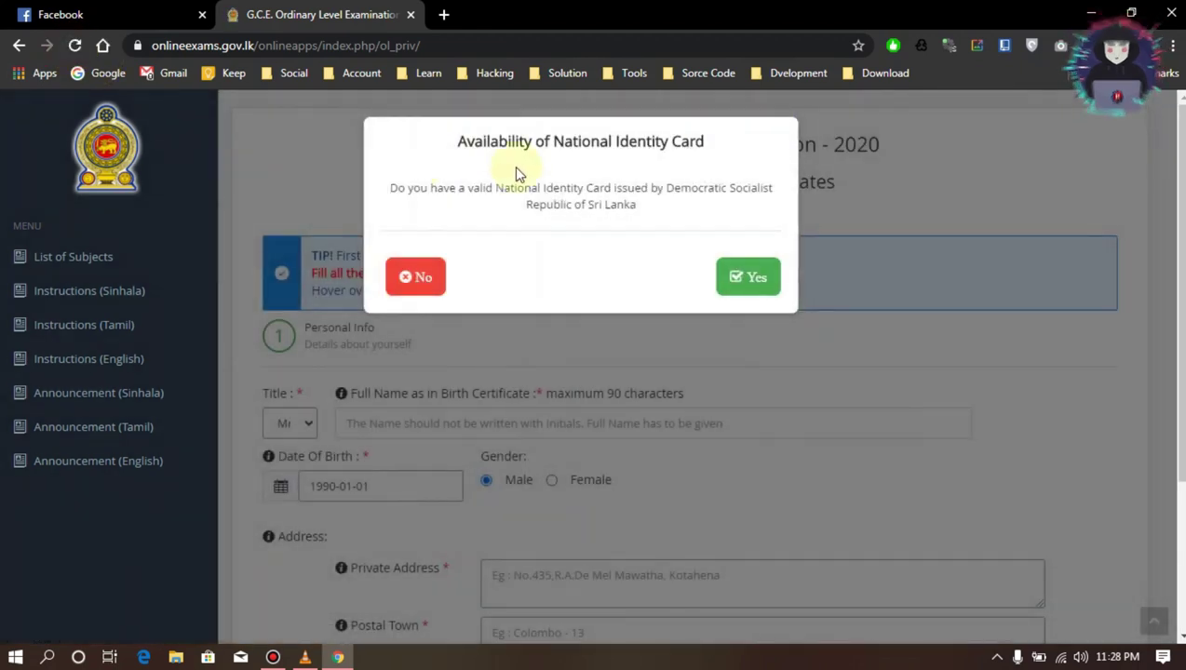
pyautogui.click(748, 280)
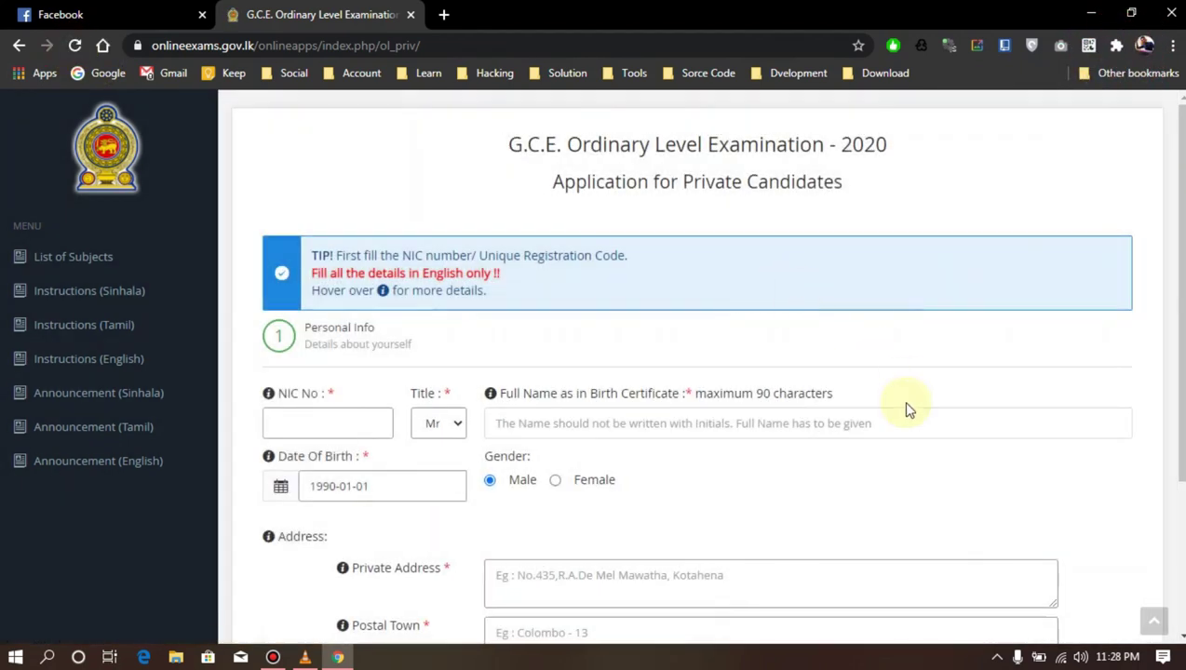
pyautogui.click(301, 427)
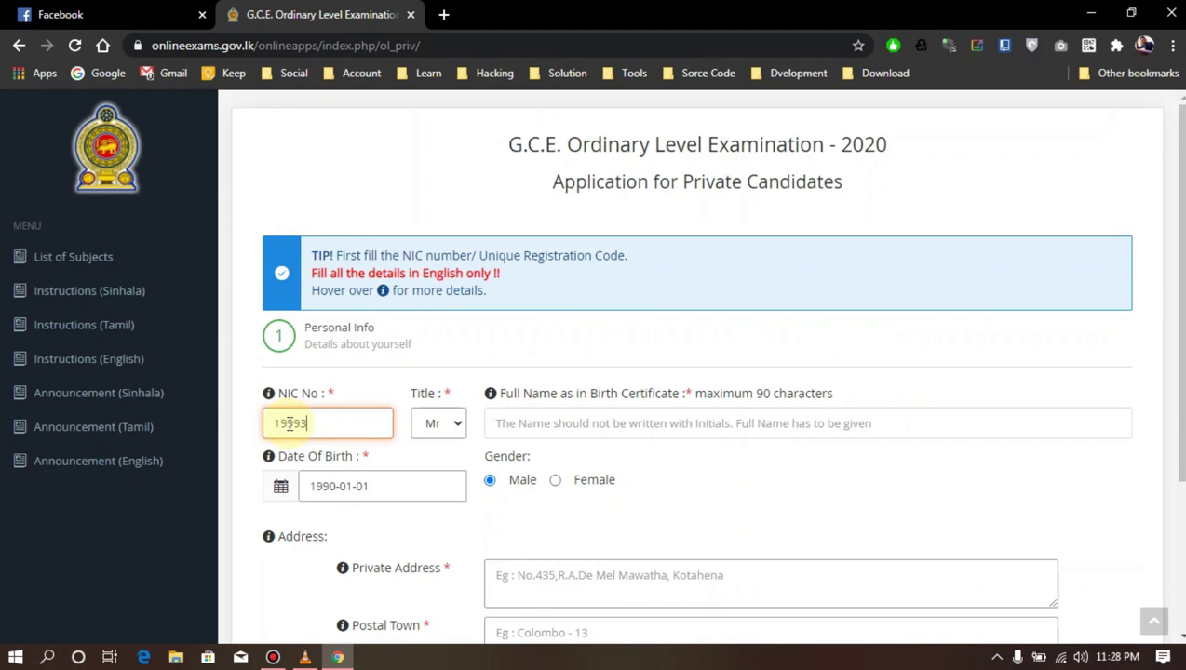
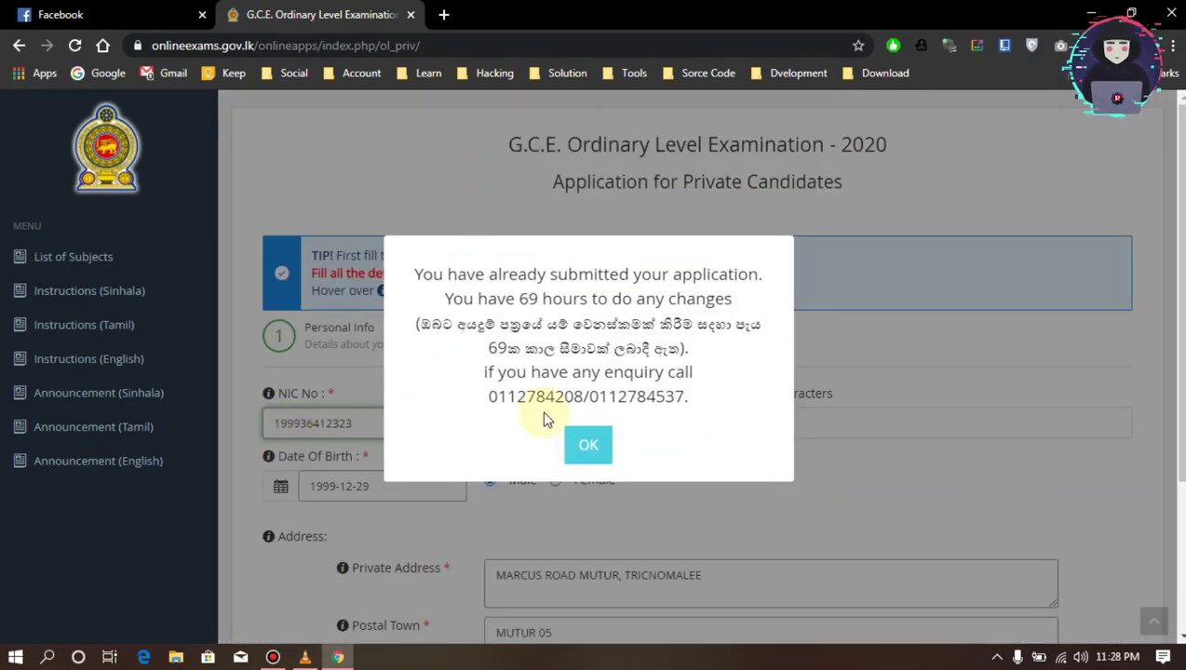
pyautogui.click(592, 444)
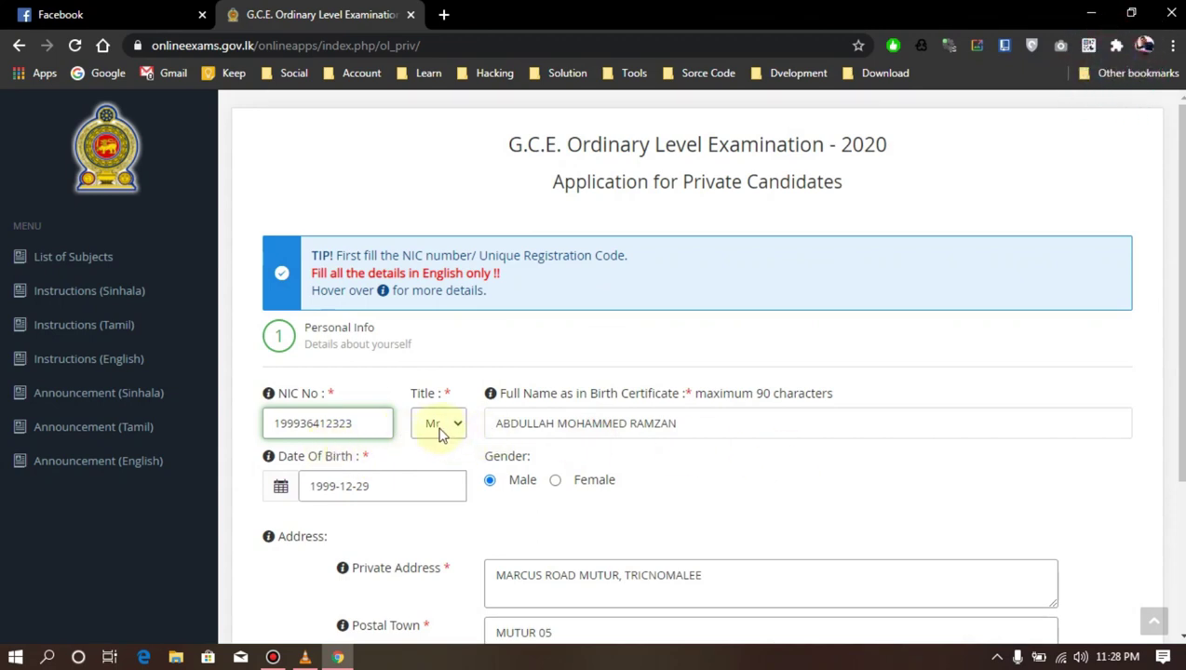
pyautogui.scroll(-2, 624, 426)
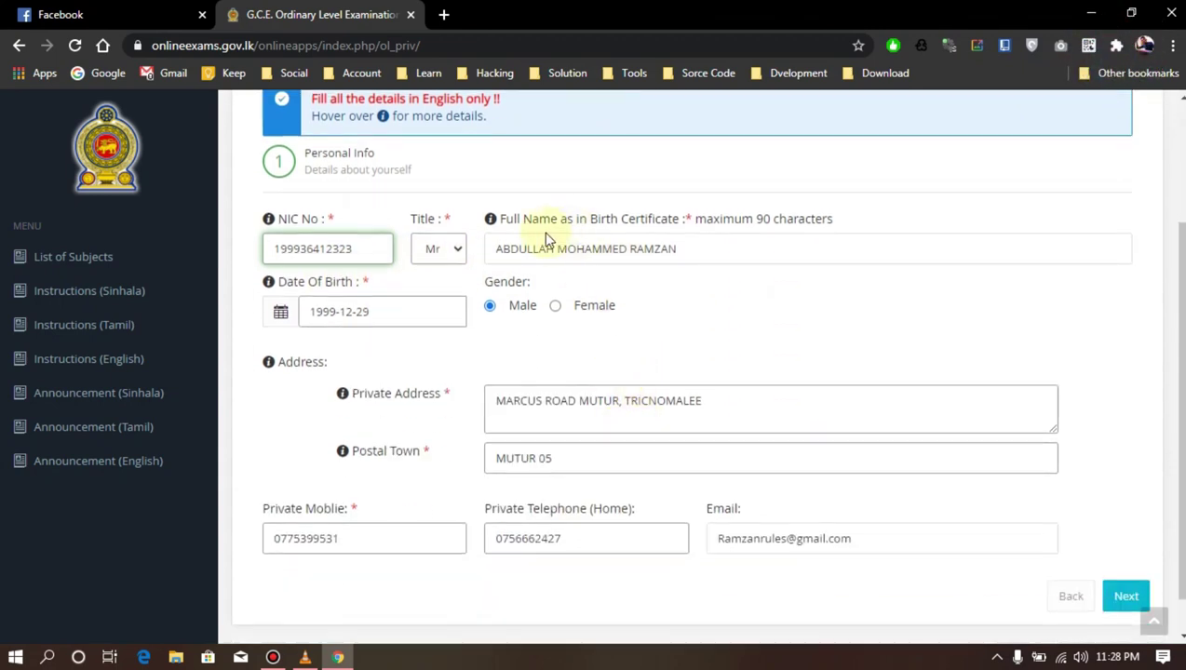
# Check the full name and set the date of birth to 1990-01-01
pyautogui.moveTo(499, 249); pyautogui.dragTo(715, 250)
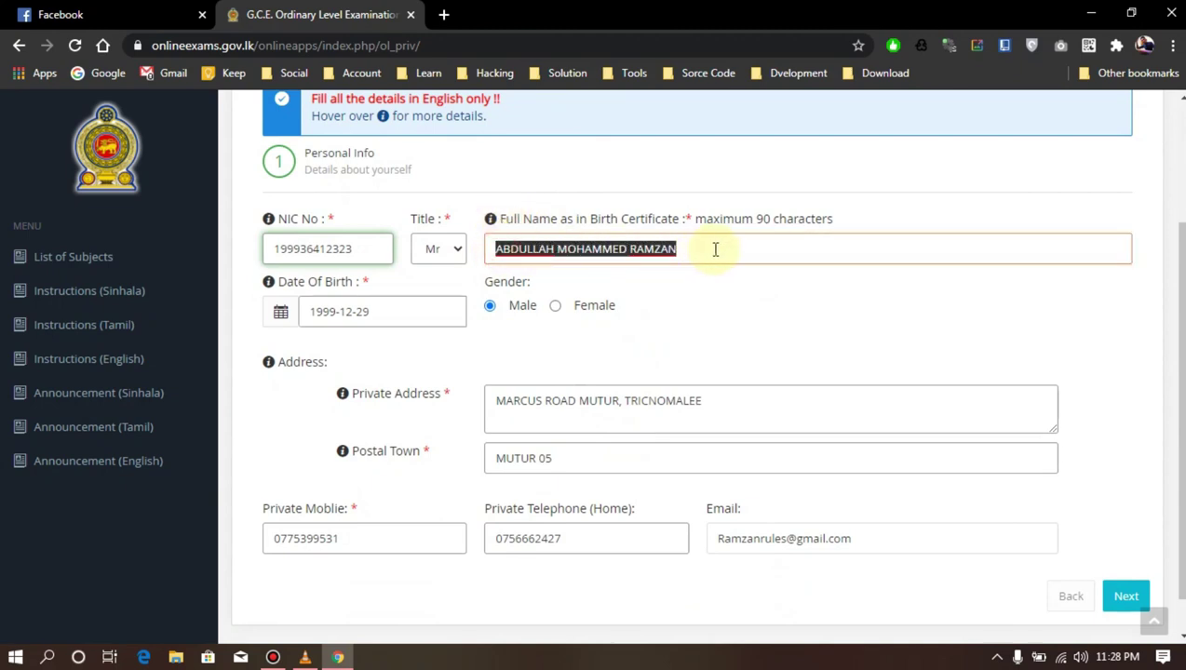
pyautogui.click(504, 224)
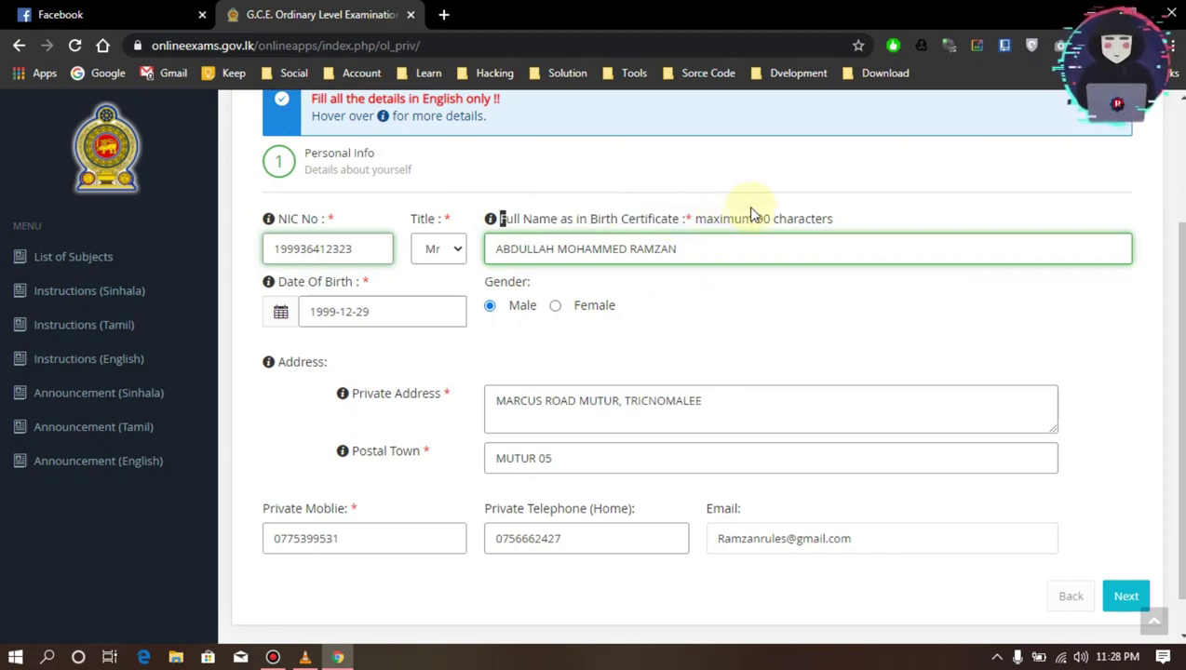
pyautogui.click(372, 315)
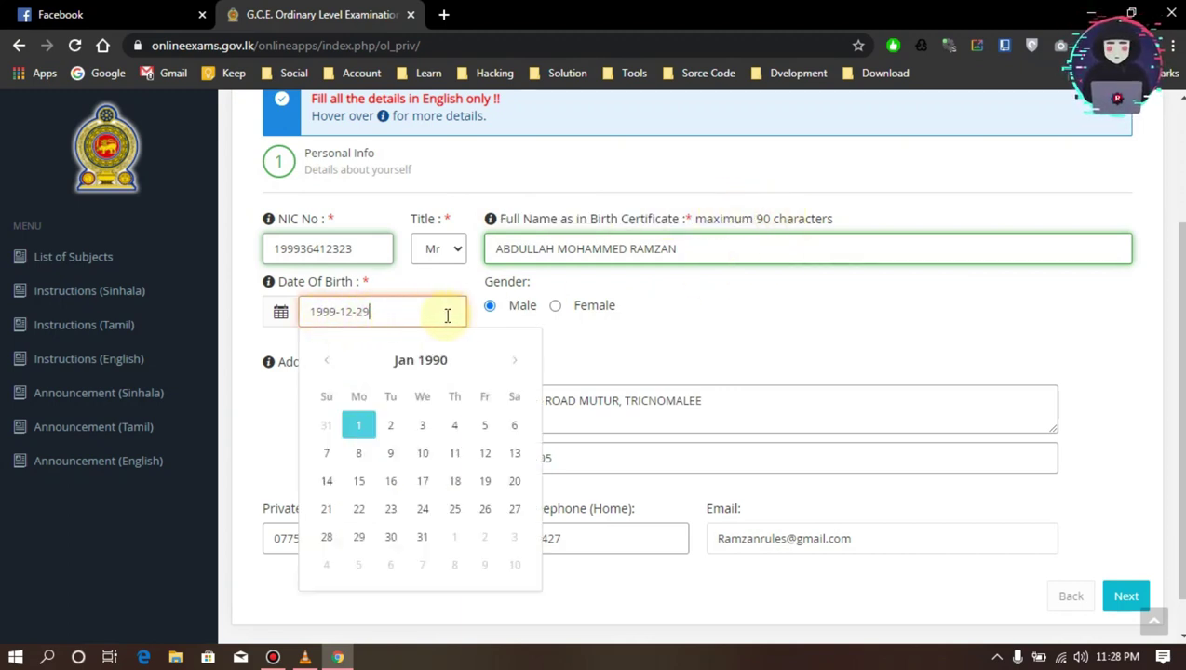
pyautogui.click(559, 284)
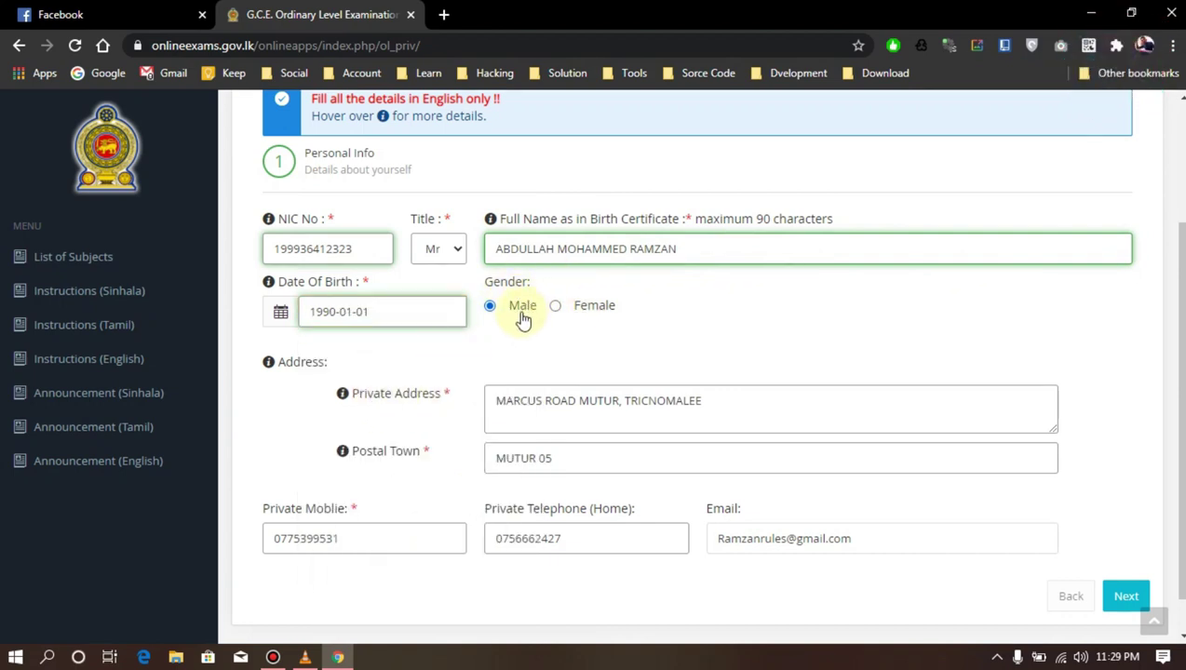
# Review the private address, postal town, mobile number and email, then move on
pyautogui.moveTo(377, 401); pyautogui.dragTo(407, 396)
pyautogui.moveTo(724, 411); pyautogui.dragTo(291, 455)
pyautogui.moveTo(367, 454); pyautogui.dragTo(401, 457)
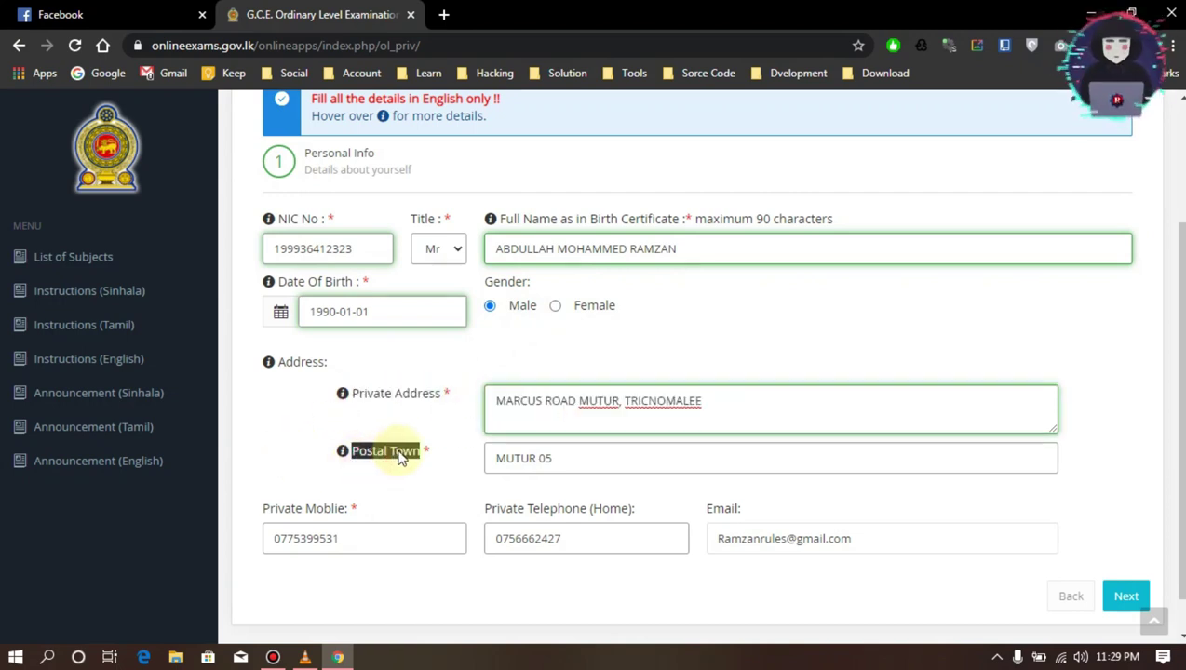
pyautogui.tripleClick(589, 457)
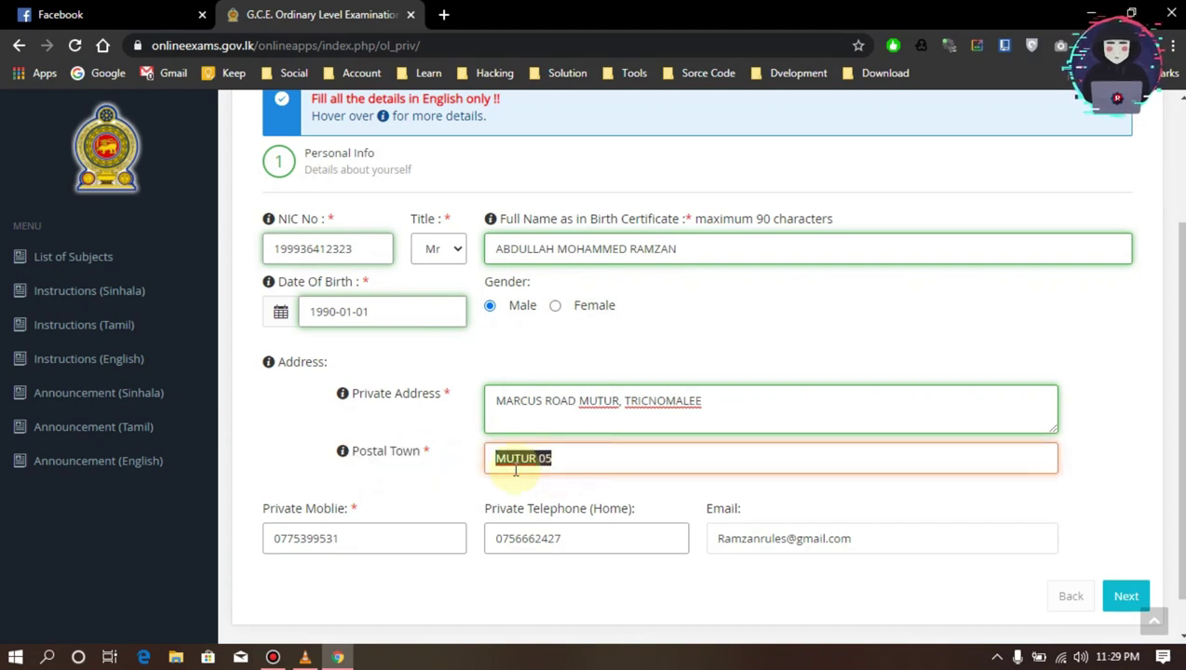
pyautogui.click(584, 458)
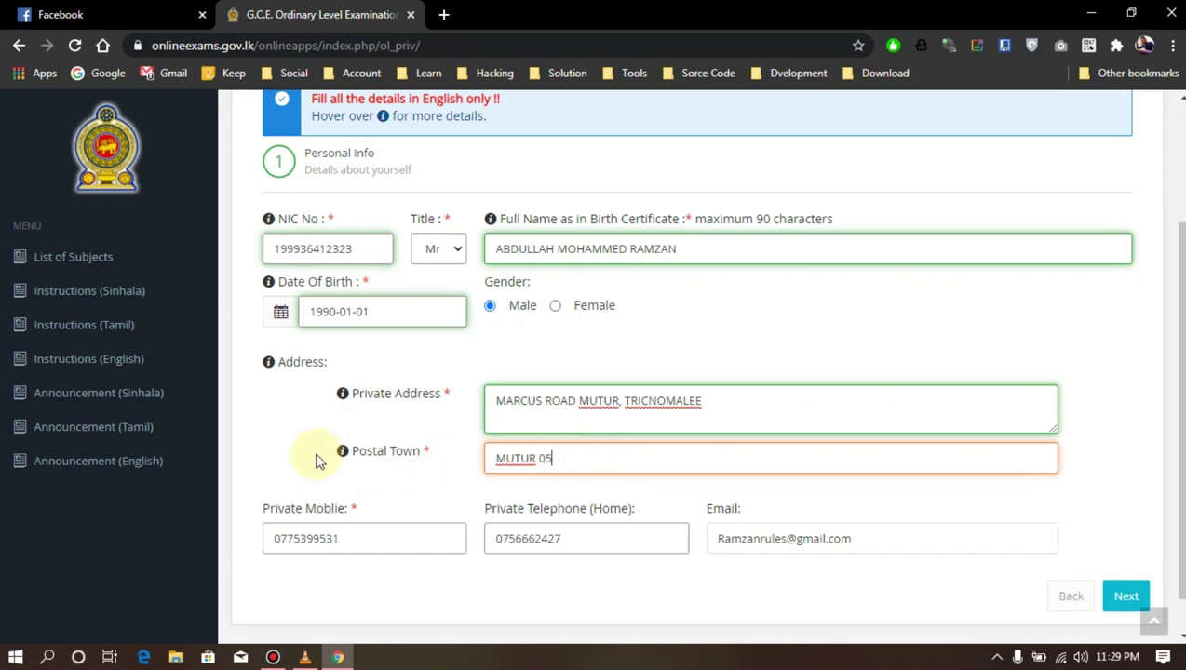
pyautogui.scroll(-1, 313, 455)
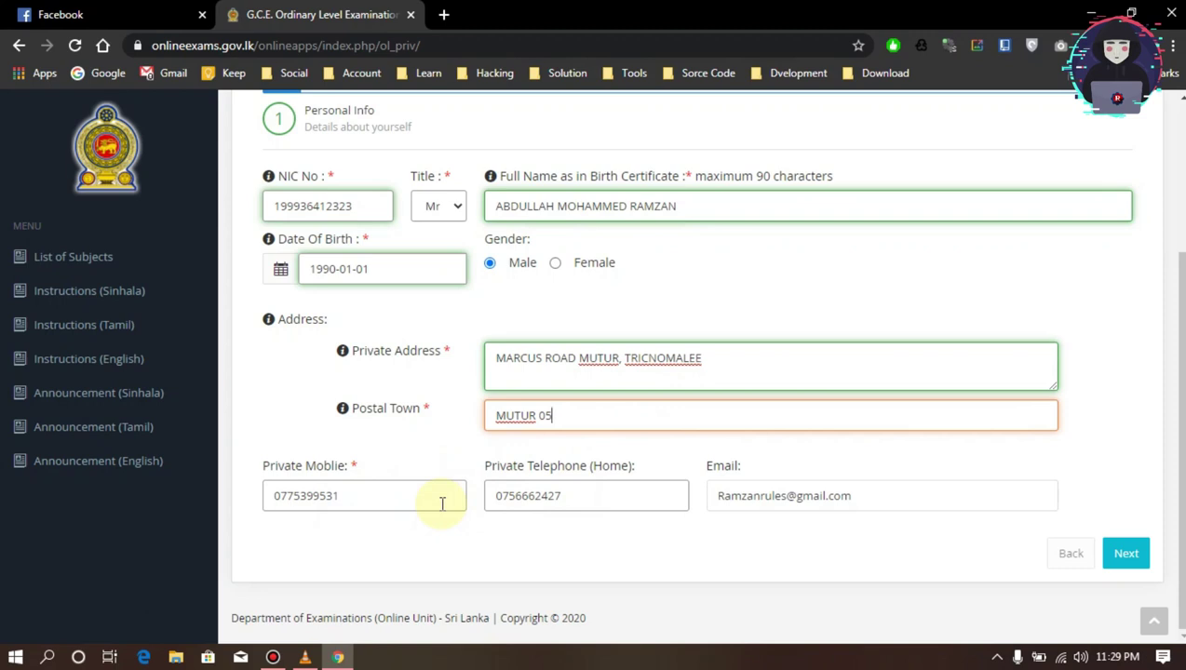
pyautogui.click(622, 495)
pyautogui.click(371, 495)
pyautogui.doubleClick(831, 495)
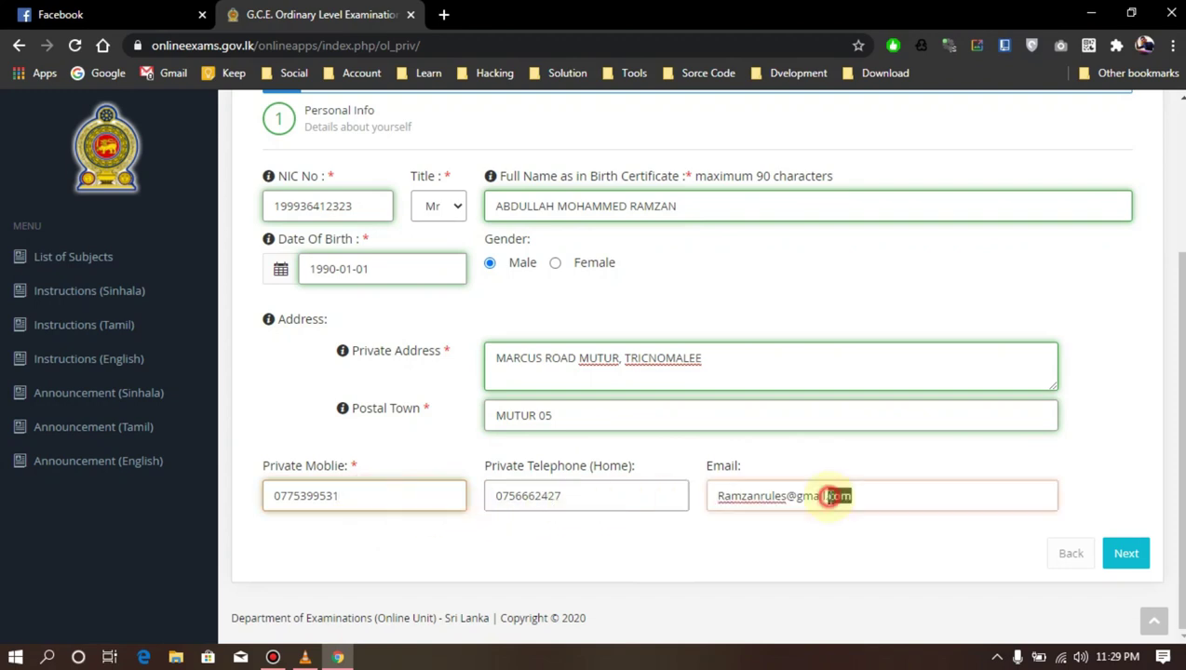
pyautogui.click(1127, 556)
# Keep Muttur as the examination town in Trincomalee
pyautogui.scroll(5, 379, 418)
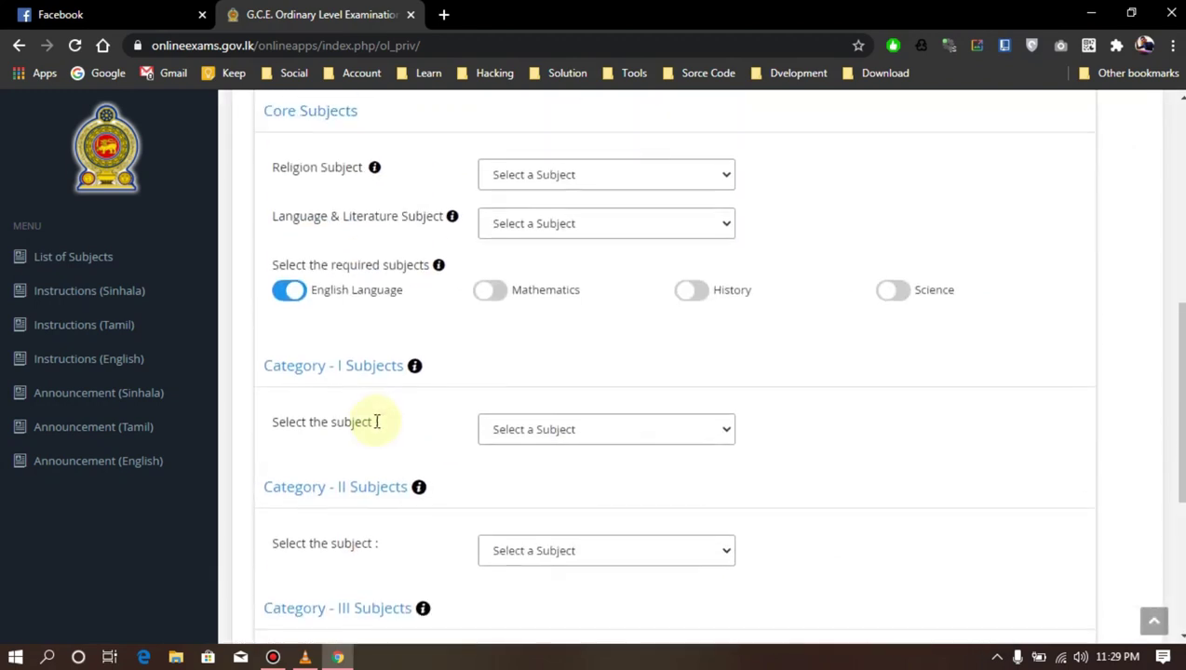
pyautogui.scroll(4, 378, 422)
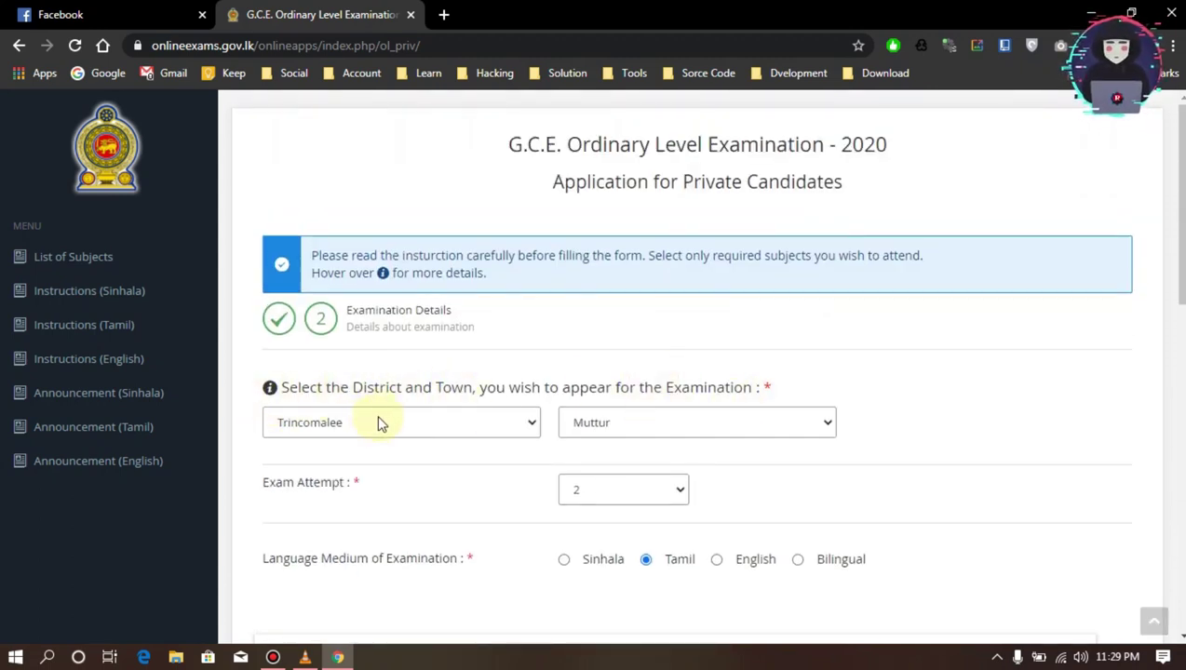
pyautogui.click(689, 422)
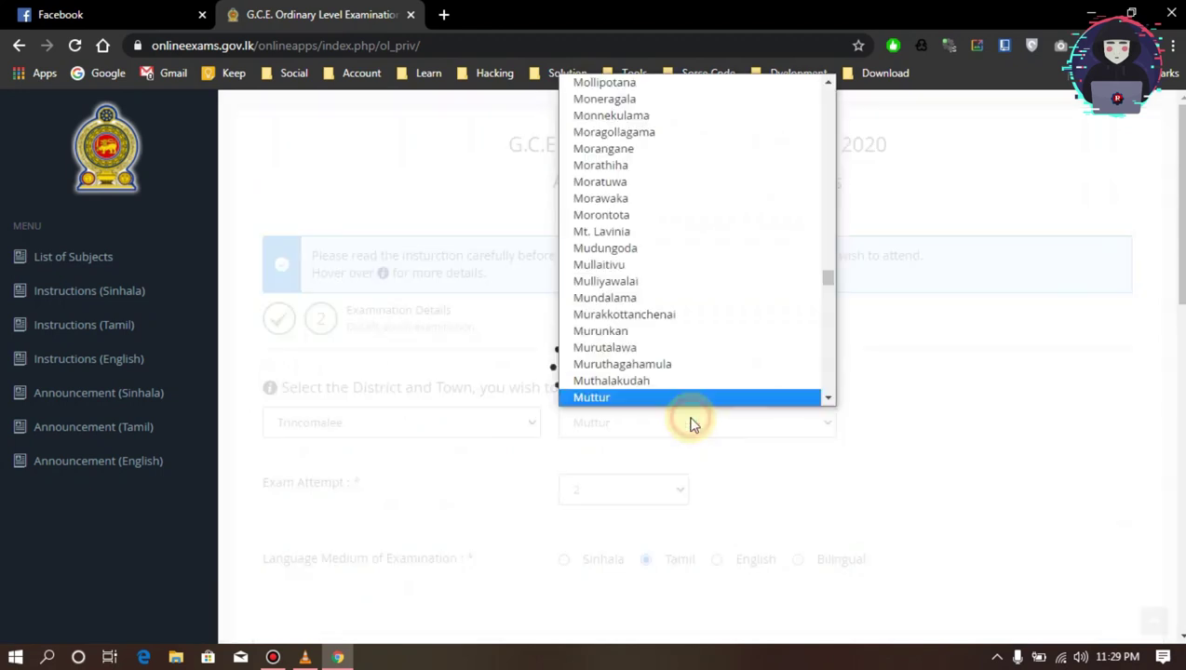
pyautogui.click(797, 398)
# Choose Sinhala as the language medium and scroll down to the core and religion subjects
pyautogui.scroll(-2, 847, 426)
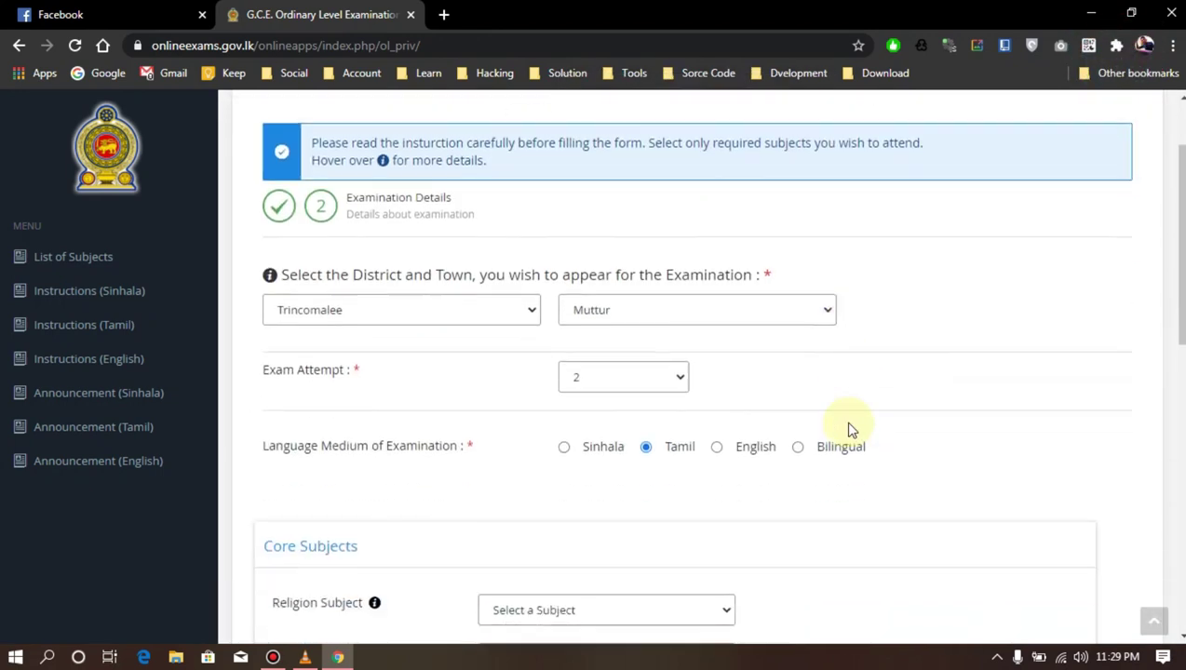
pyautogui.moveTo(264, 319); pyautogui.dragTo(318, 319)
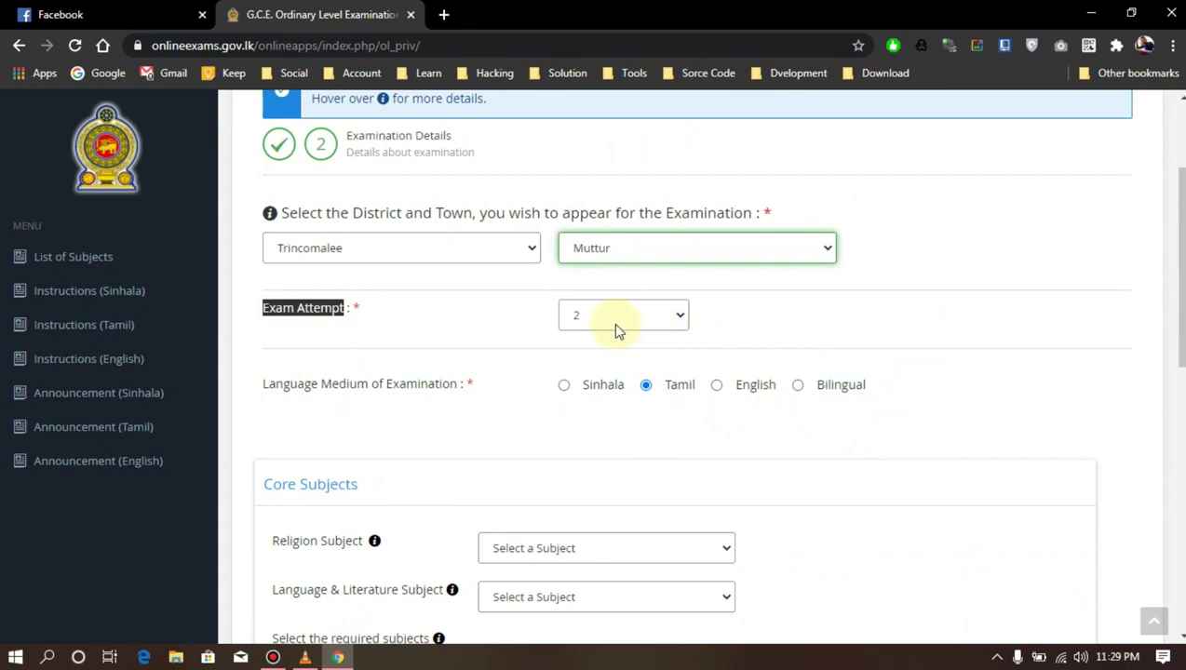
pyautogui.moveTo(264, 392); pyautogui.dragTo(445, 389)
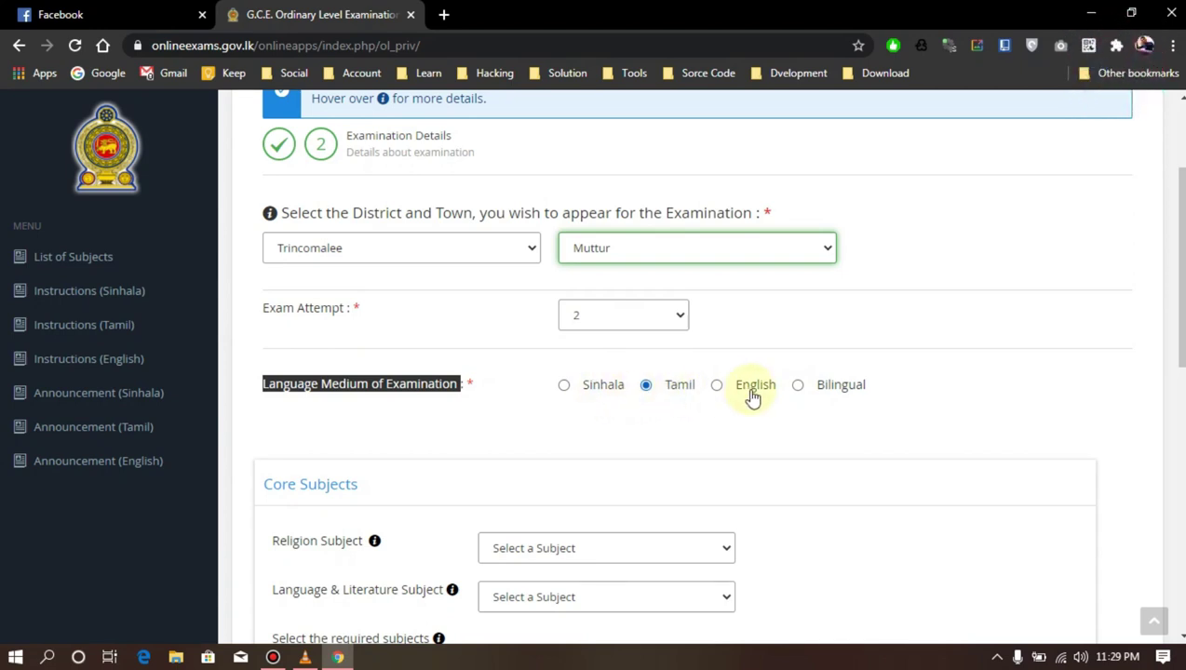
pyautogui.click(603, 391)
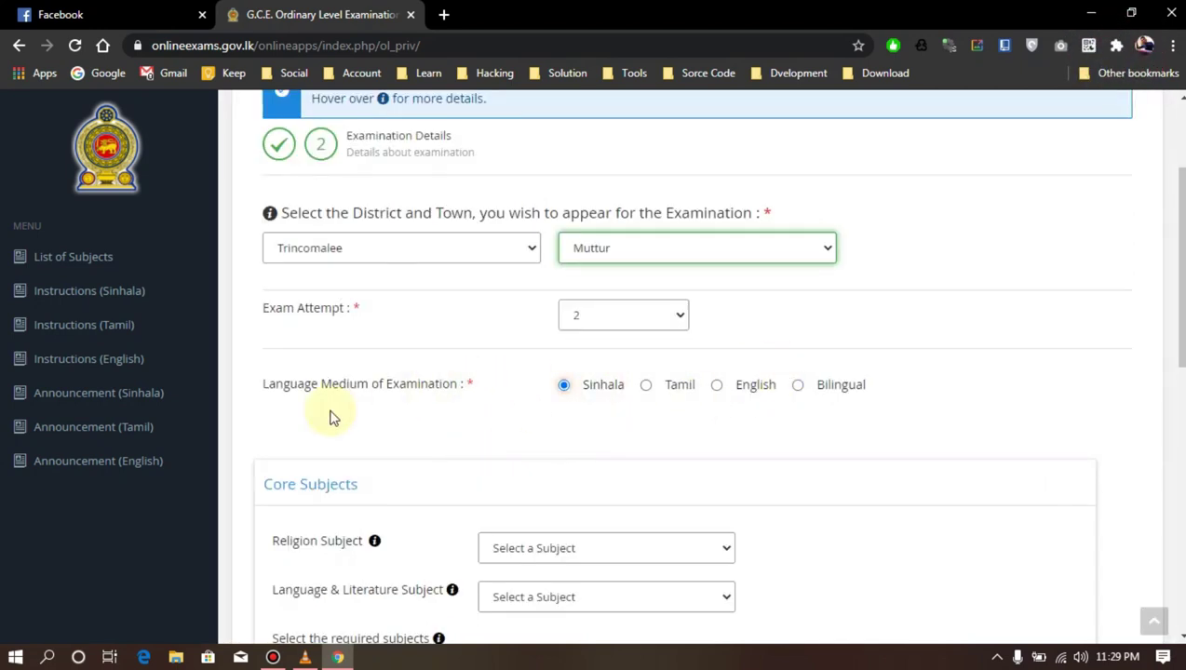
pyautogui.scroll(-2, 332, 418)
pyautogui.moveTo(275, 310); pyautogui.dragTo(410, 310)
pyautogui.click(453, 307)
pyautogui.scroll(-1, 410, 340)
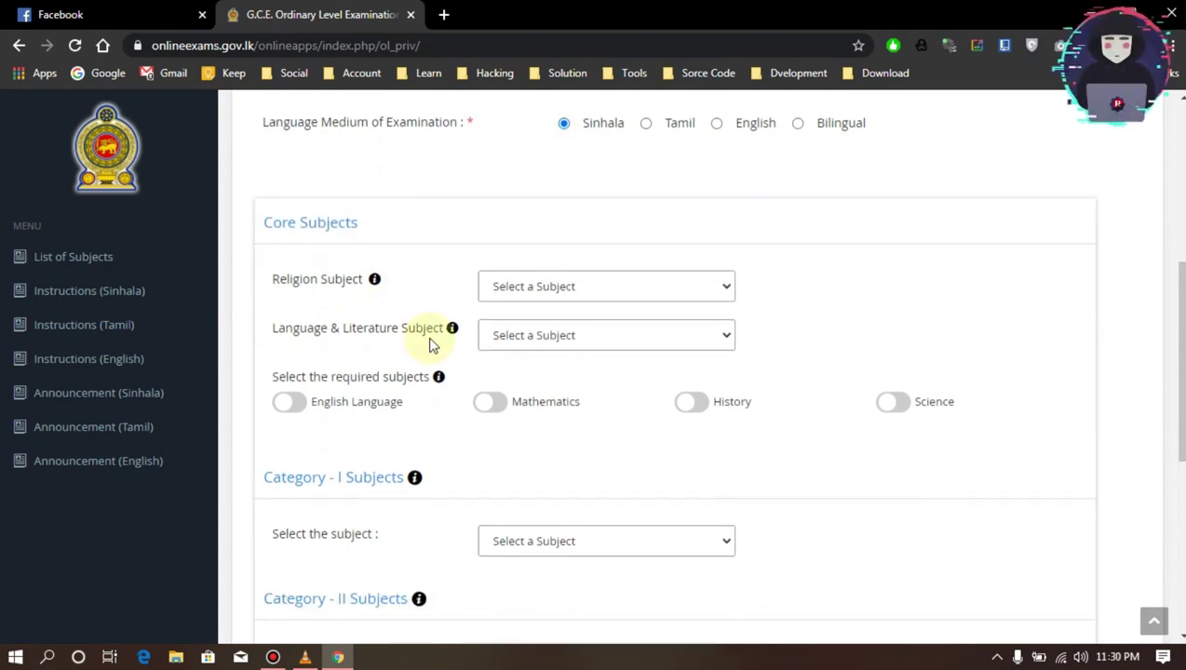
pyautogui.moveTo(270, 279); pyautogui.dragTo(343, 281)
# Browse the religion and language subject lists and tick English Language
pyautogui.click(522, 289)
pyautogui.click(591, 208)
pyautogui.click(606, 292)
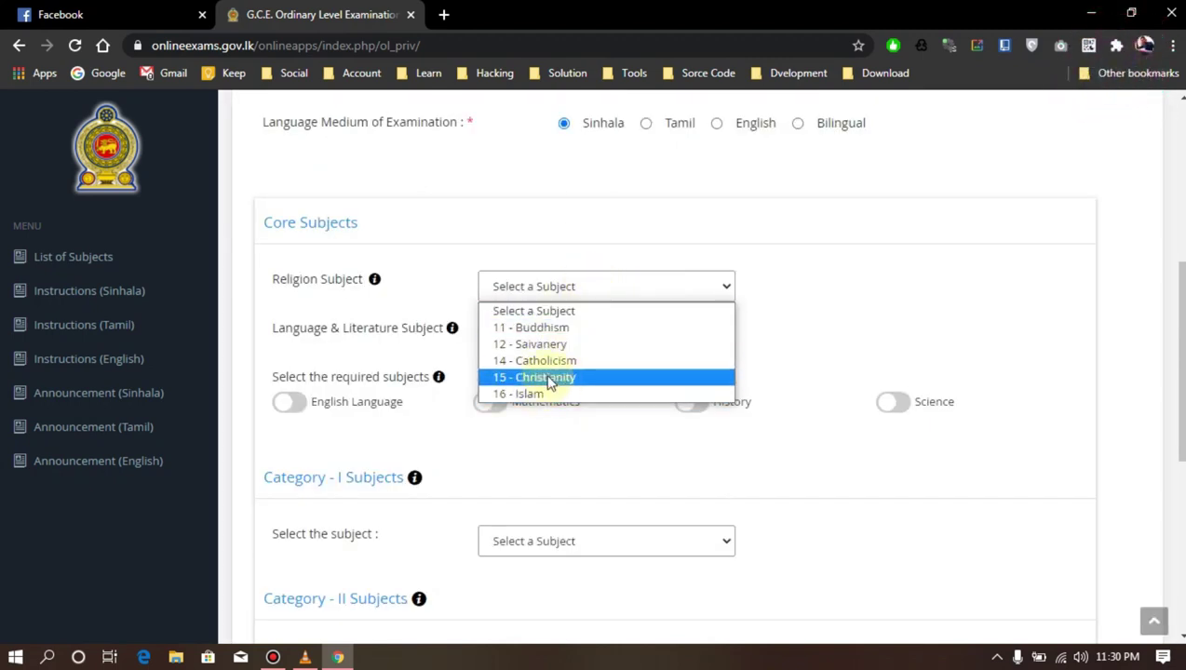
pyautogui.click(415, 289)
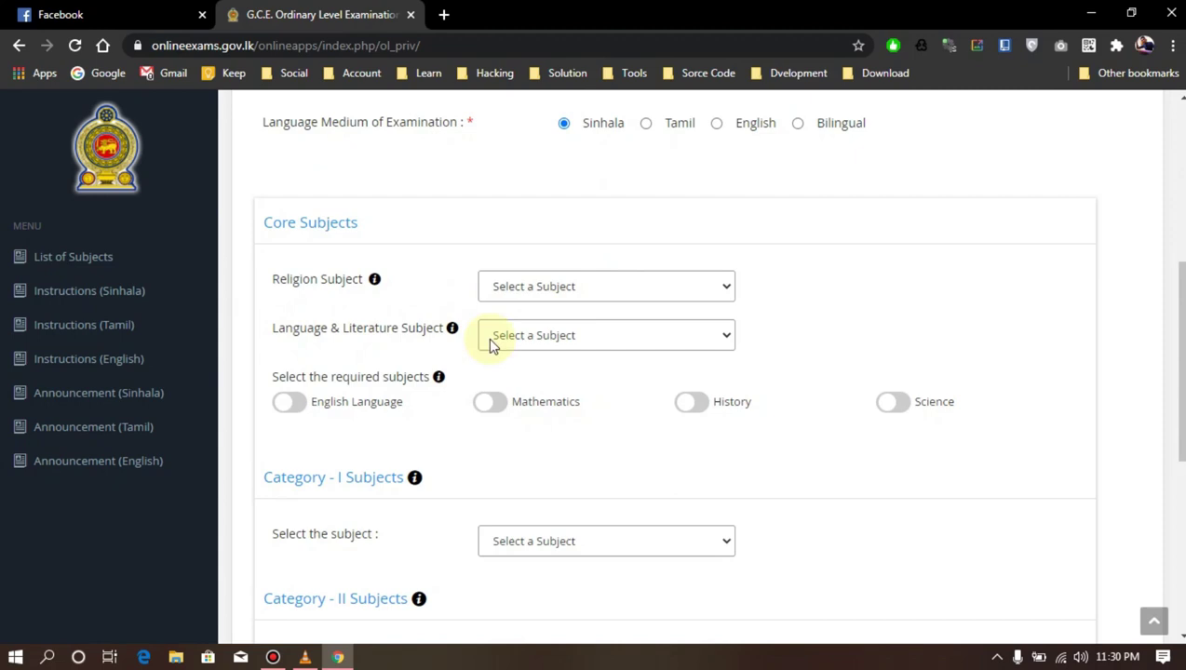
pyautogui.click(563, 340)
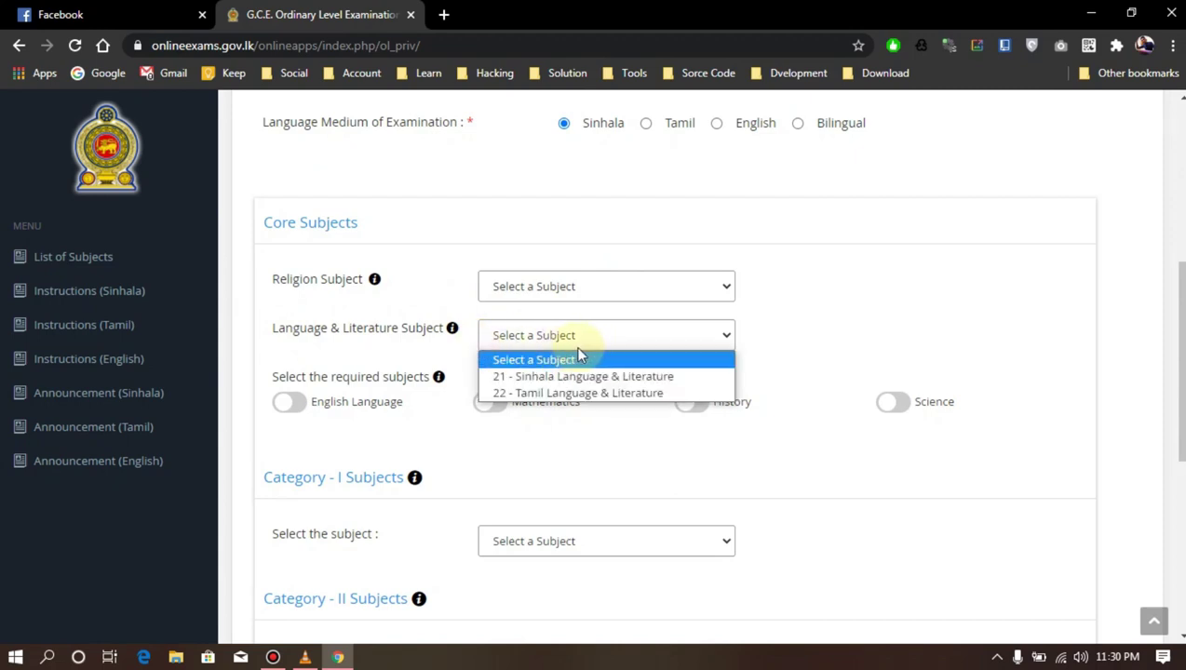
pyautogui.click(365, 350)
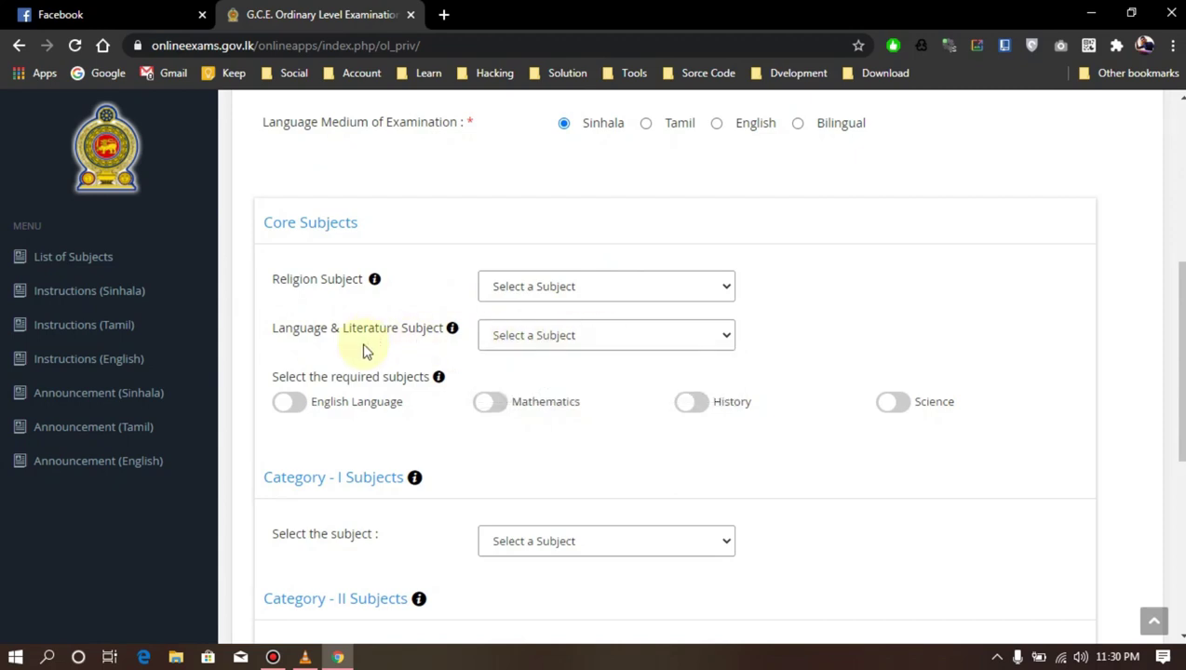
pyautogui.click(285, 405)
pyautogui.scroll(-3, 445, 410)
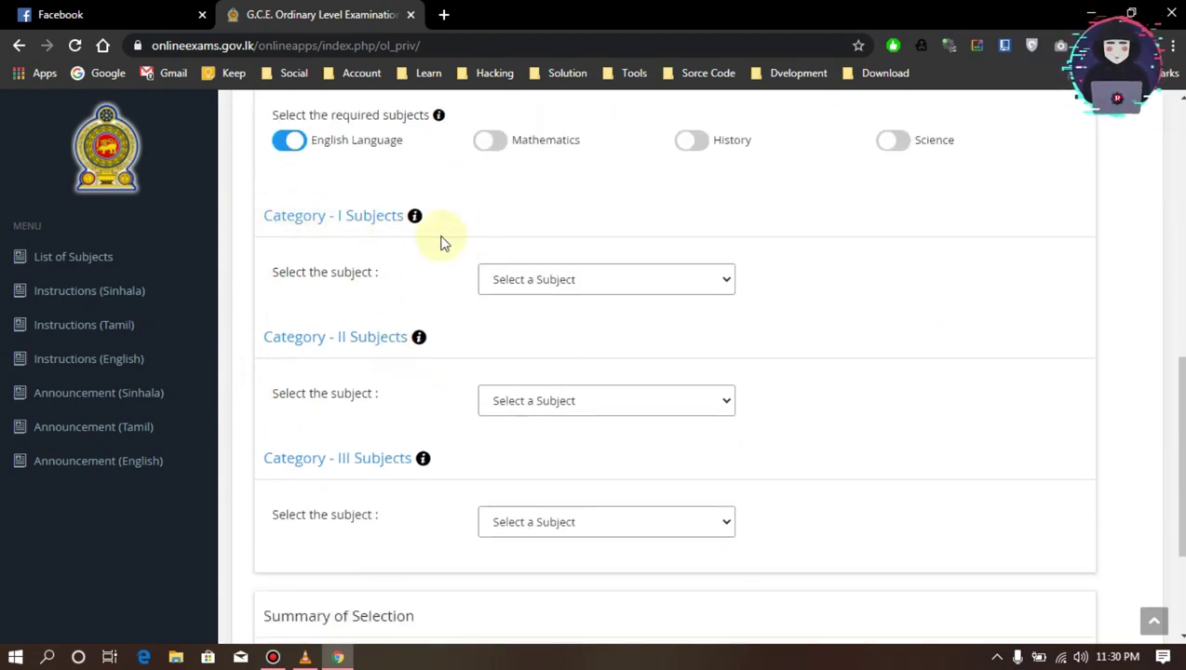
# Pick Business & Accounting Studies, Music (Oriental) and Information & Communication Technology for Categories I–III
pyautogui.click(563, 300)
pyautogui.click(815, 286)
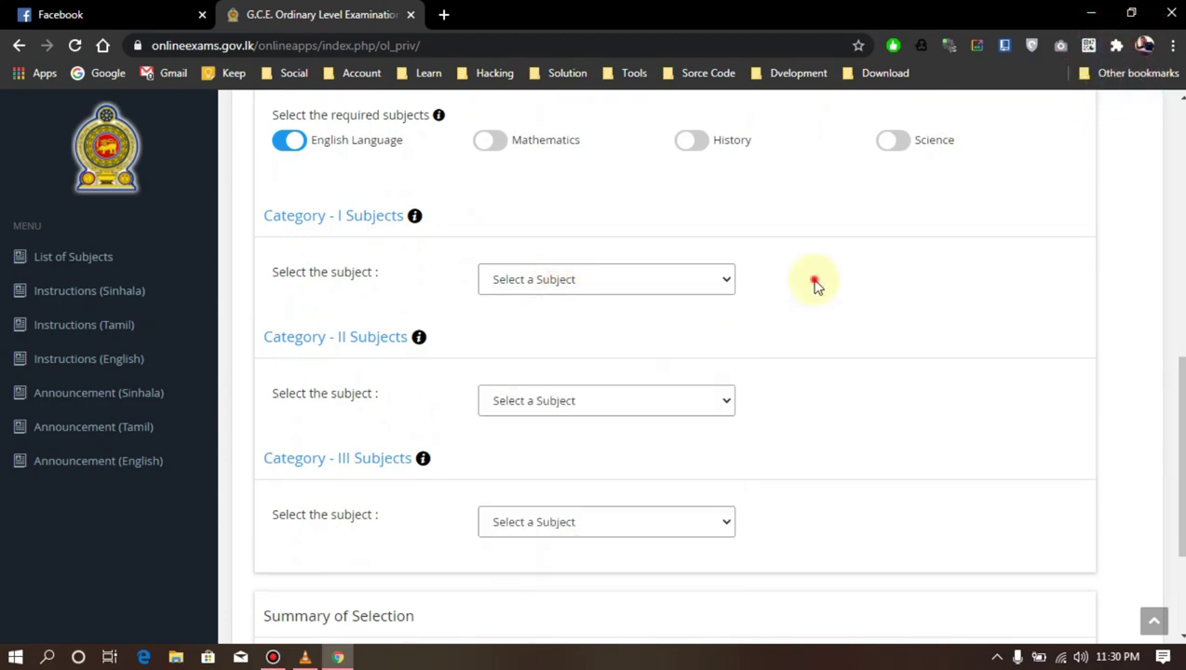
pyautogui.click(637, 279)
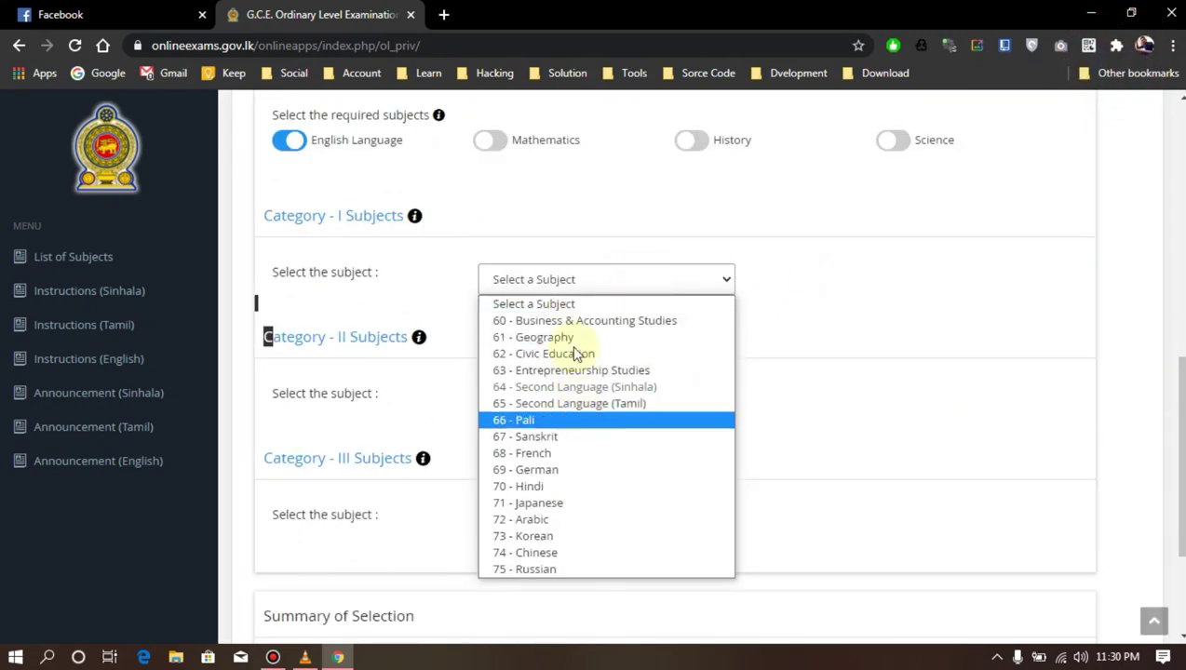
pyautogui.click(610, 321)
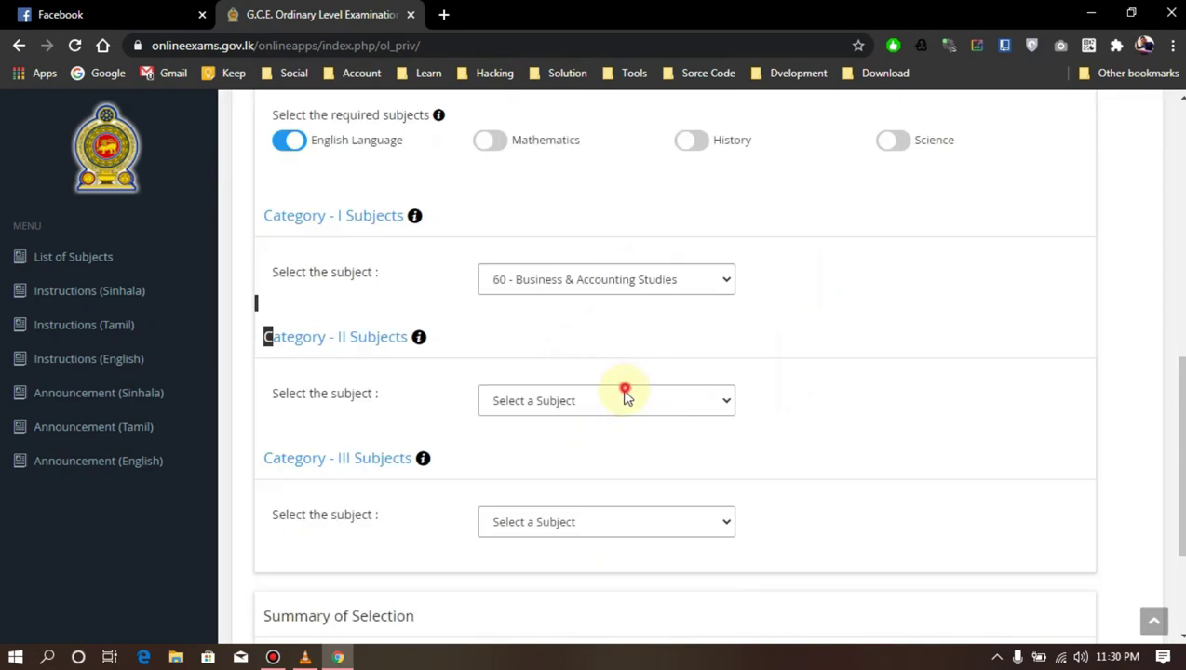
pyautogui.click(624, 398)
pyautogui.click(532, 441)
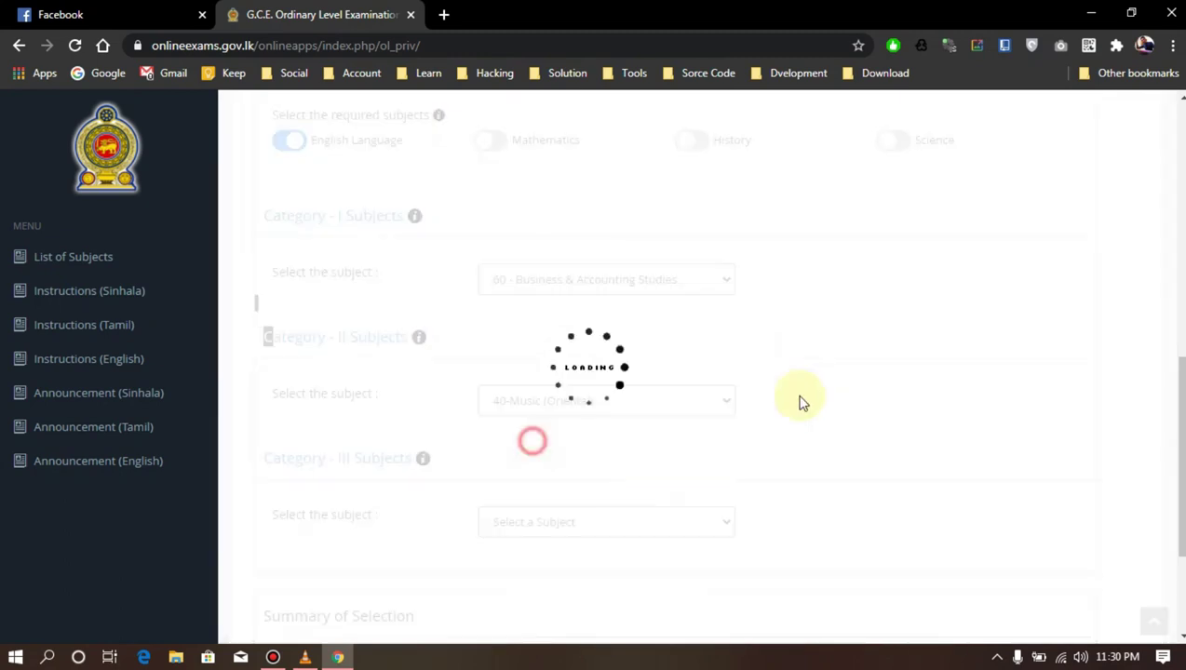
pyautogui.scroll(-2, 735, 415)
pyautogui.click(562, 350)
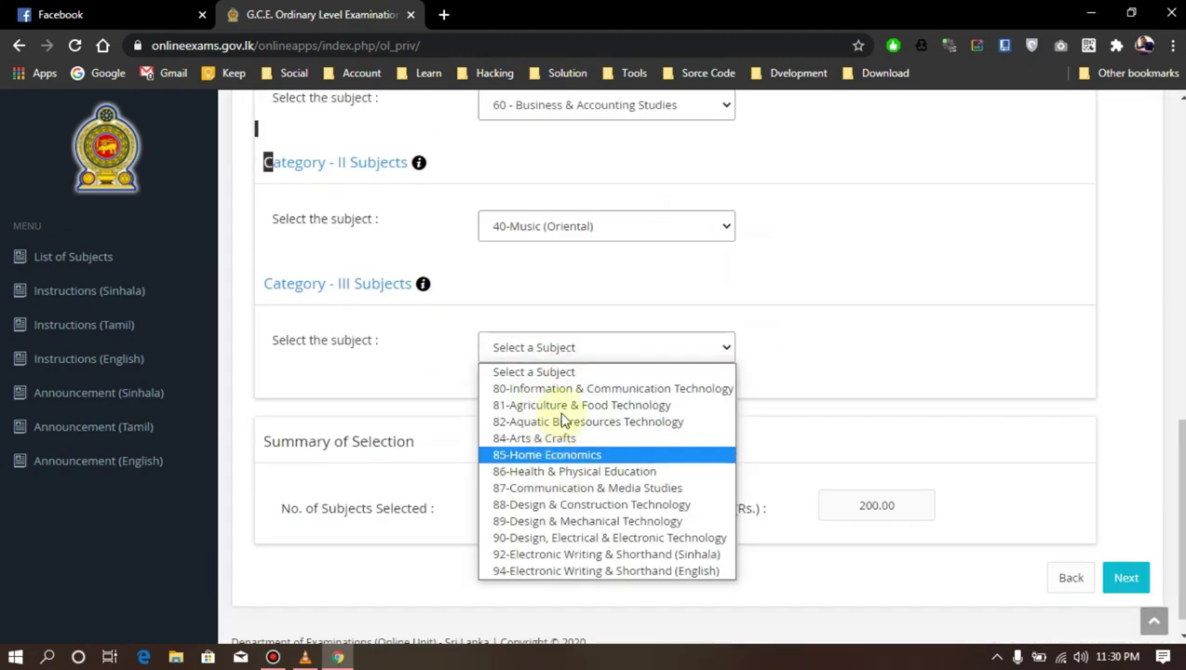
pyautogui.click(561, 389)
pyautogui.scroll(4, 624, 348)
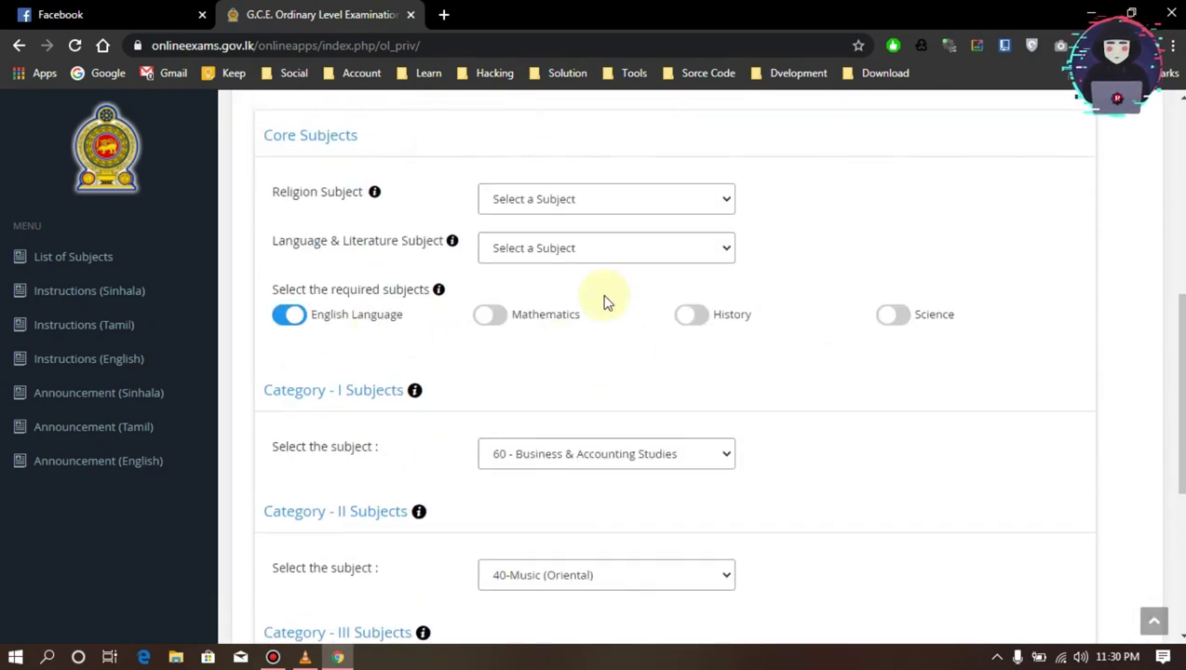
# Add Mathematics, History and Science, and choose Sinhala Language & Literature and Islam
pyautogui.click(507, 319)
pyautogui.click(699, 321)
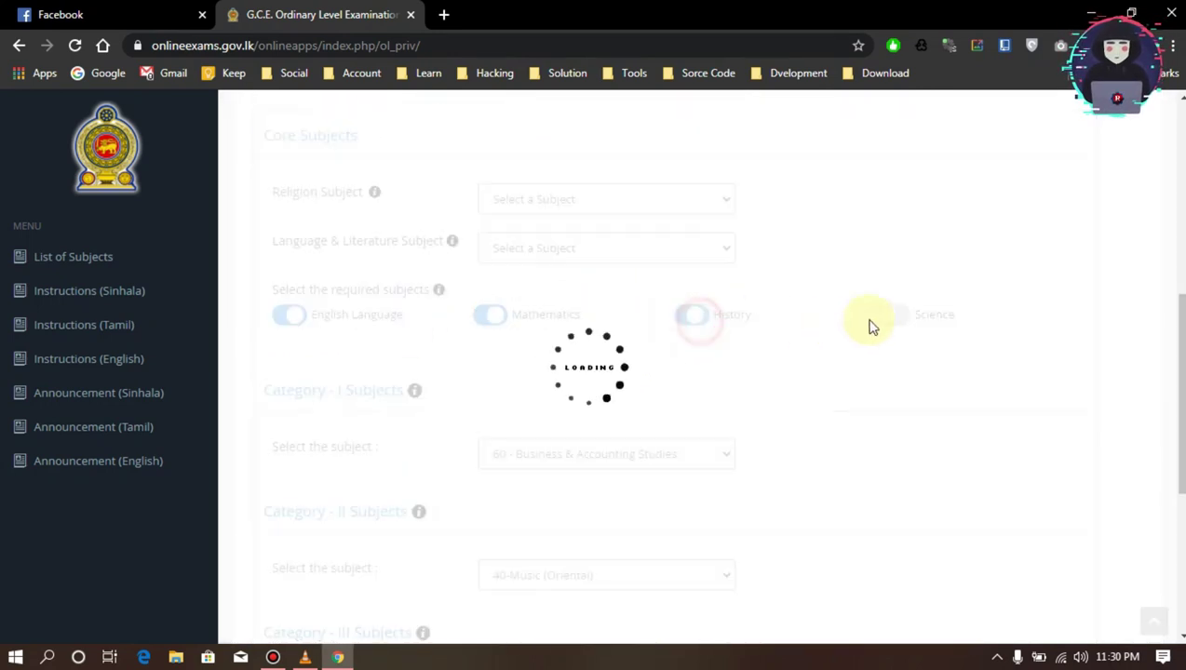
pyautogui.click(892, 318)
pyautogui.click(604, 251)
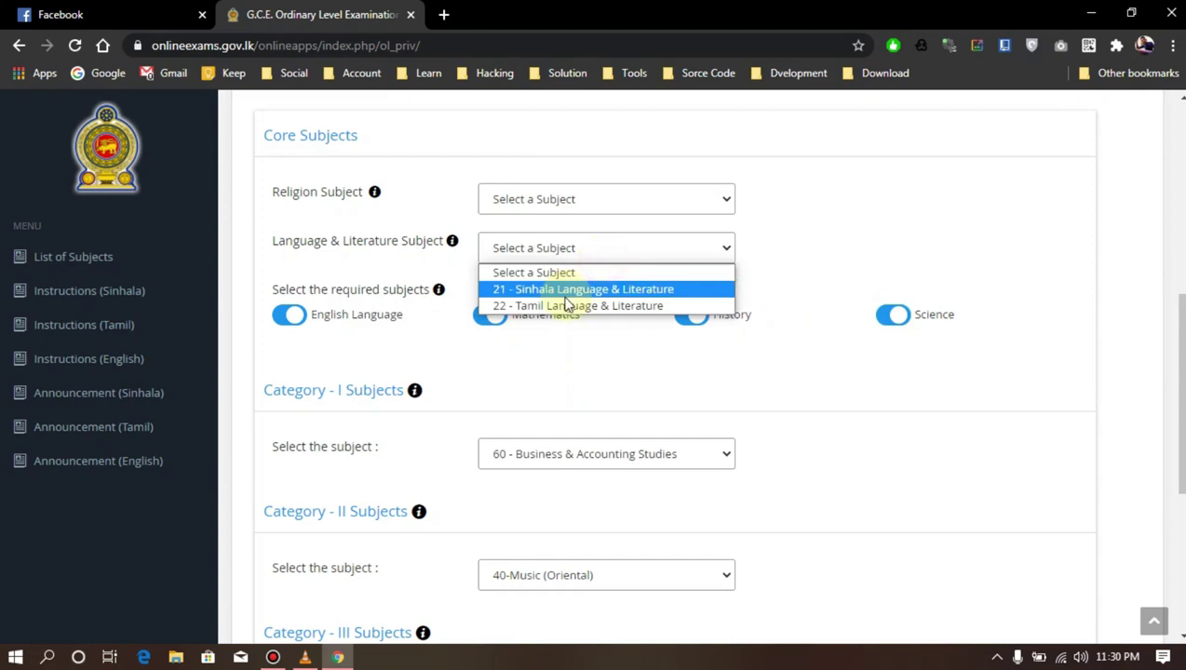
pyautogui.click(563, 290)
pyautogui.click(568, 209)
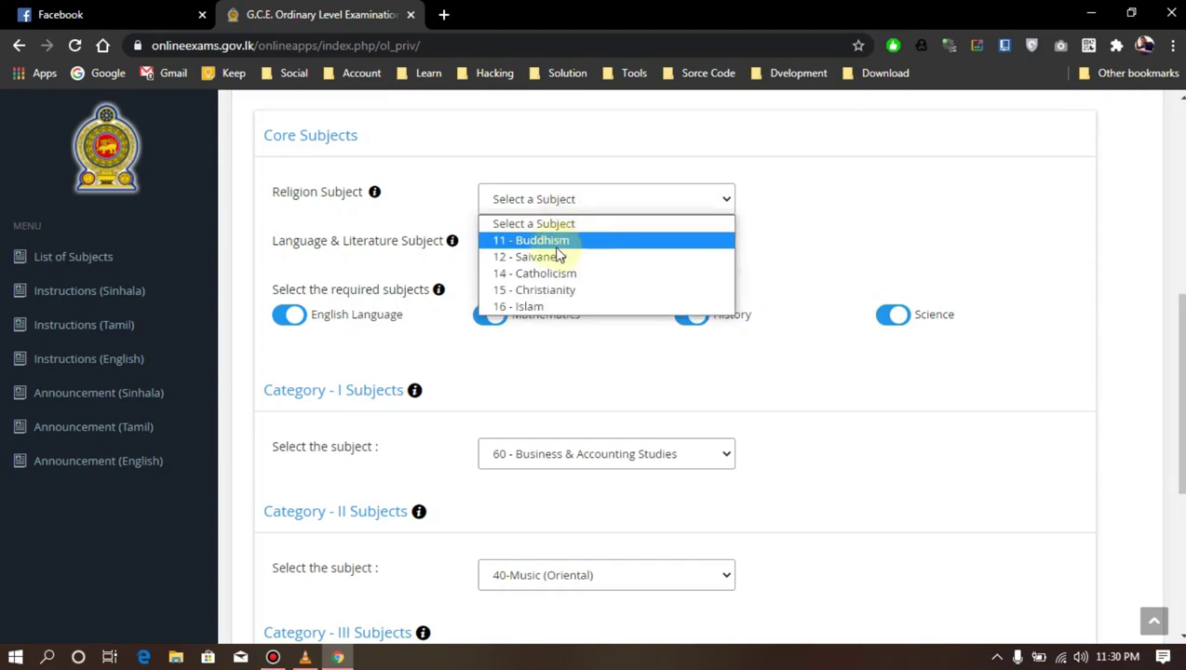
pyautogui.click(533, 306)
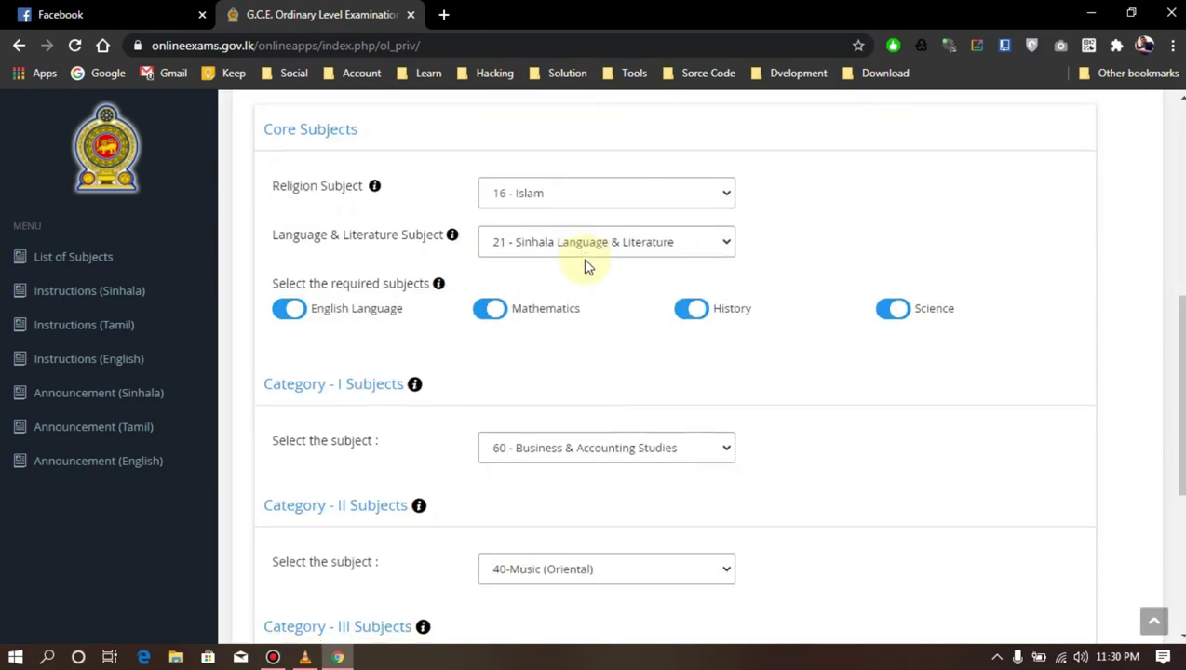
# Check the summary shows 9 subjects and Rs. 350.00, then continue to payment
pyautogui.scroll(-4, 589, 268)
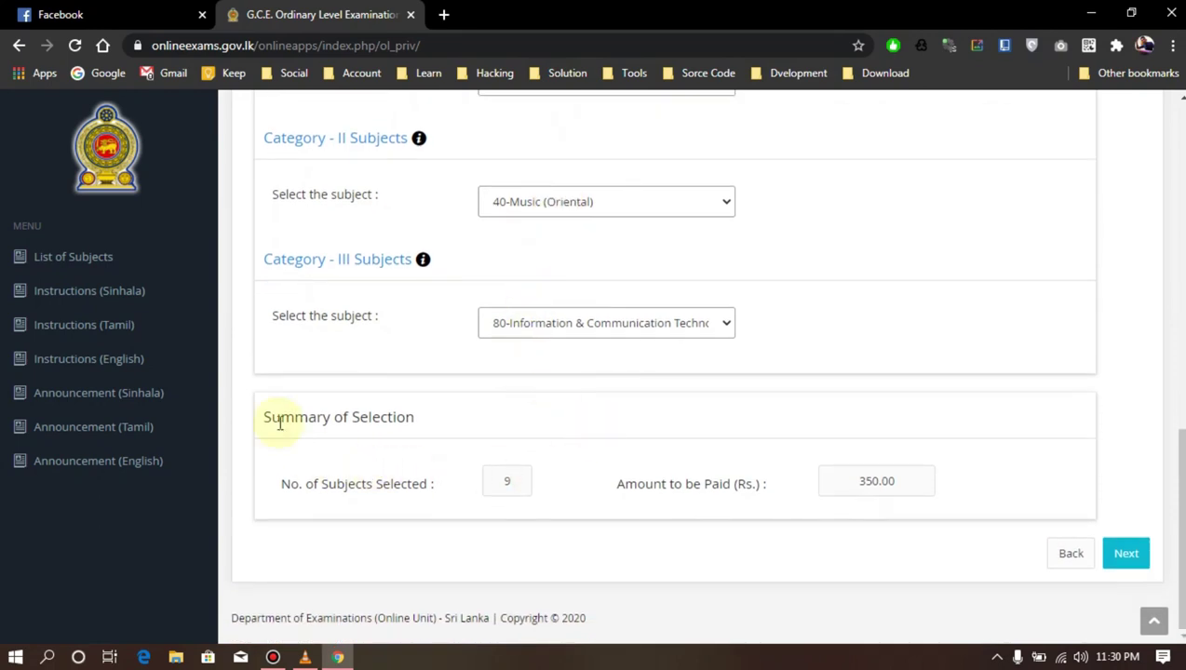
pyautogui.moveTo(255, 421); pyautogui.dragTo(470, 418)
pyautogui.click(473, 422)
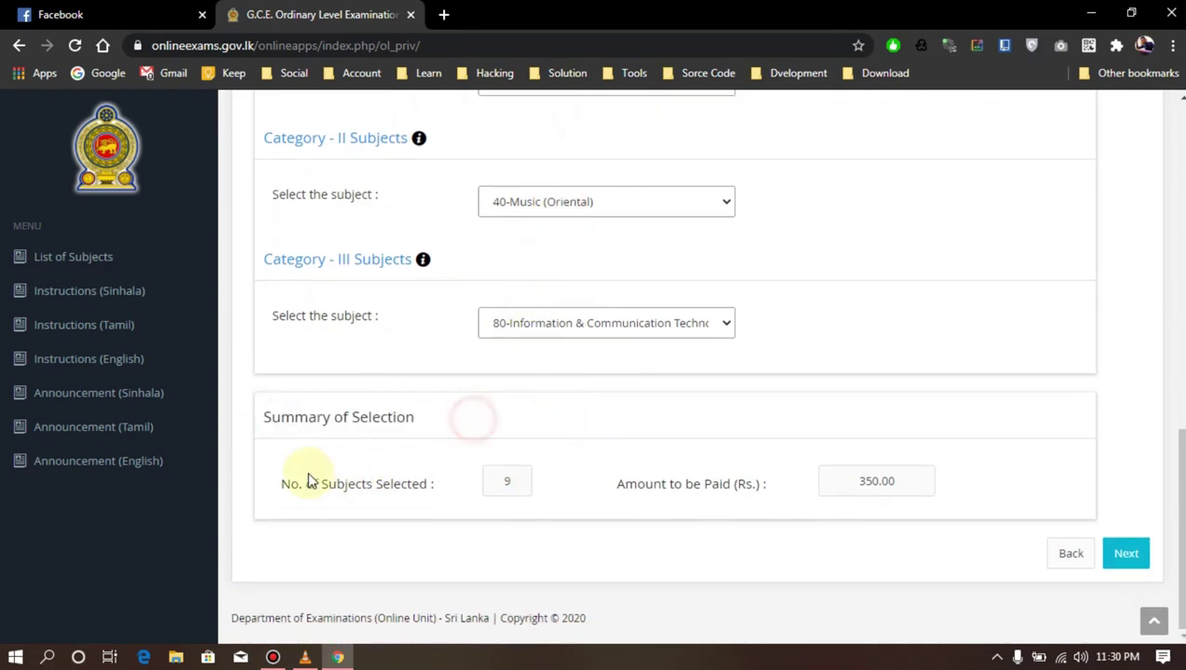
pyautogui.click(506, 481)
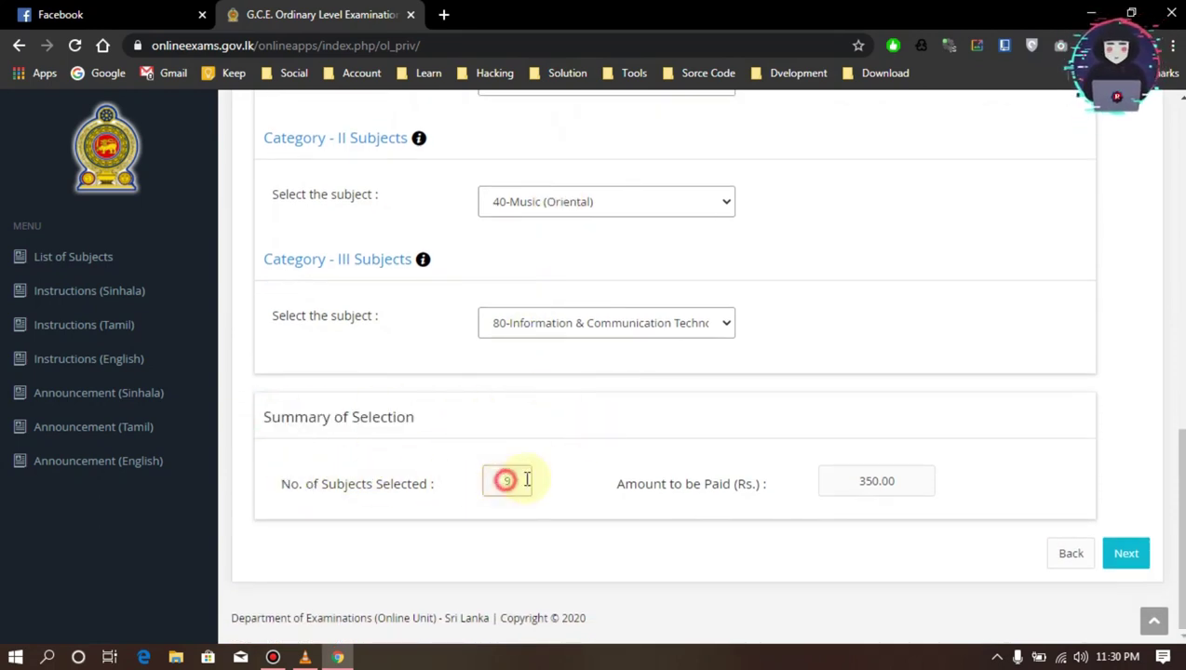
pyautogui.doubleClick(865, 481)
pyautogui.click(1126, 553)
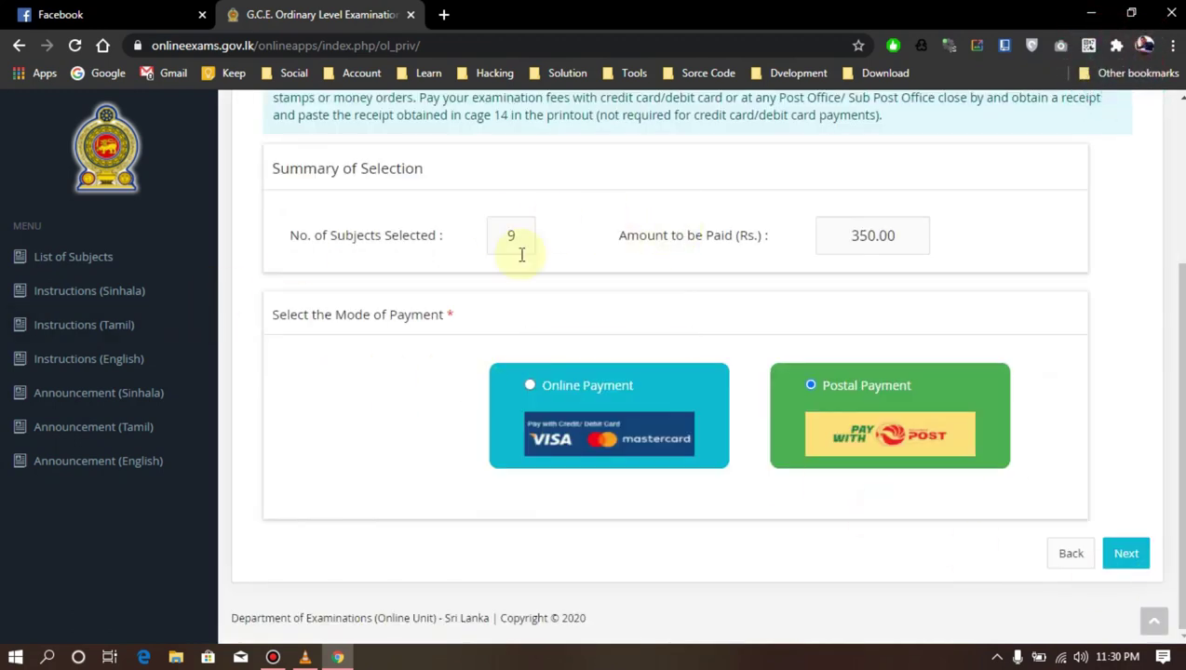
# Choose Postal Payment, leave special needs as No, and continue to the summary
pyautogui.scroll(3, 516, 253)
pyautogui.scroll(-3, 232, 278)
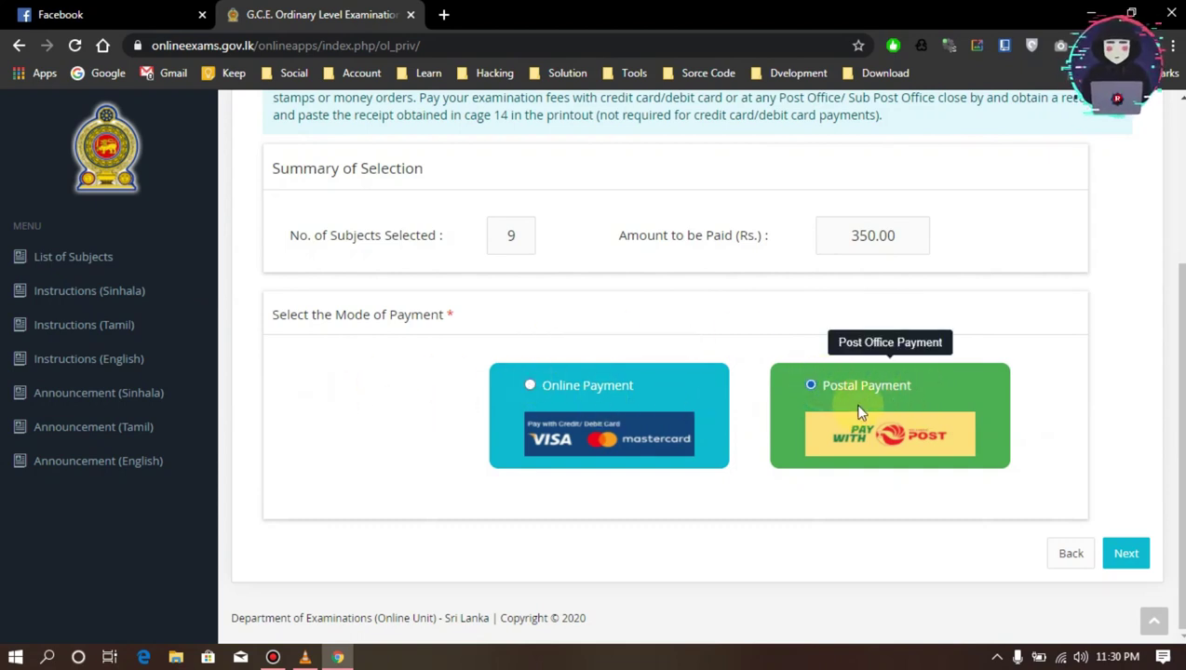
pyautogui.scroll(2, 689, 413)
pyautogui.scroll(-1, 809, 500)
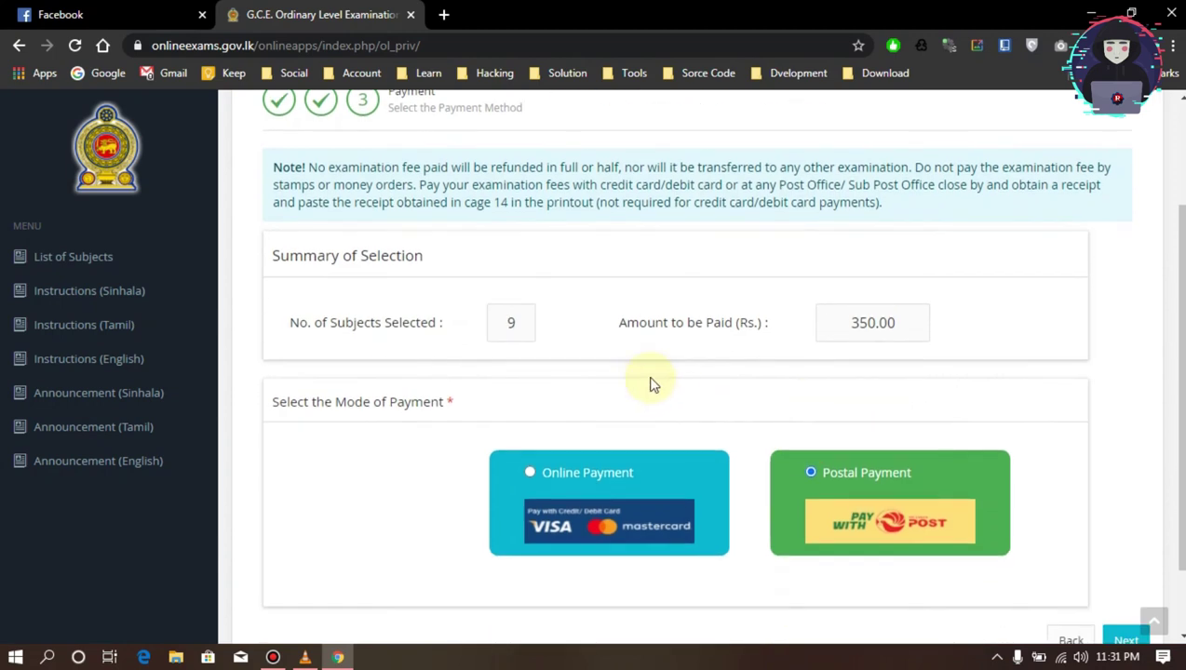
pyautogui.click(847, 471)
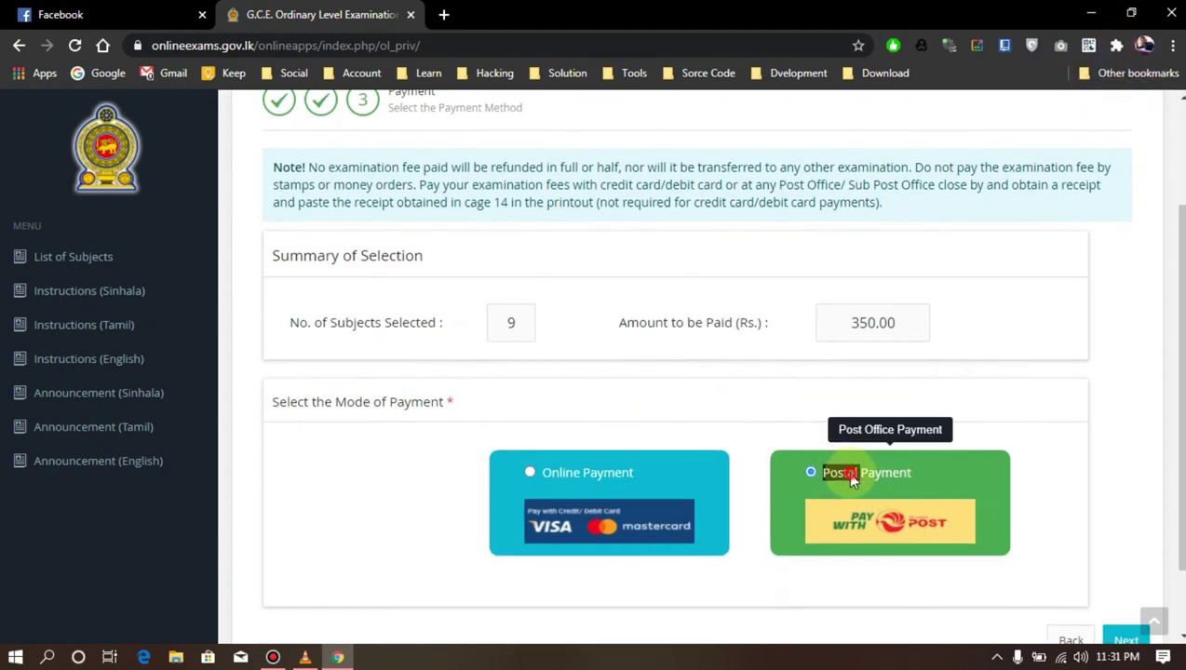
pyautogui.click(1122, 640)
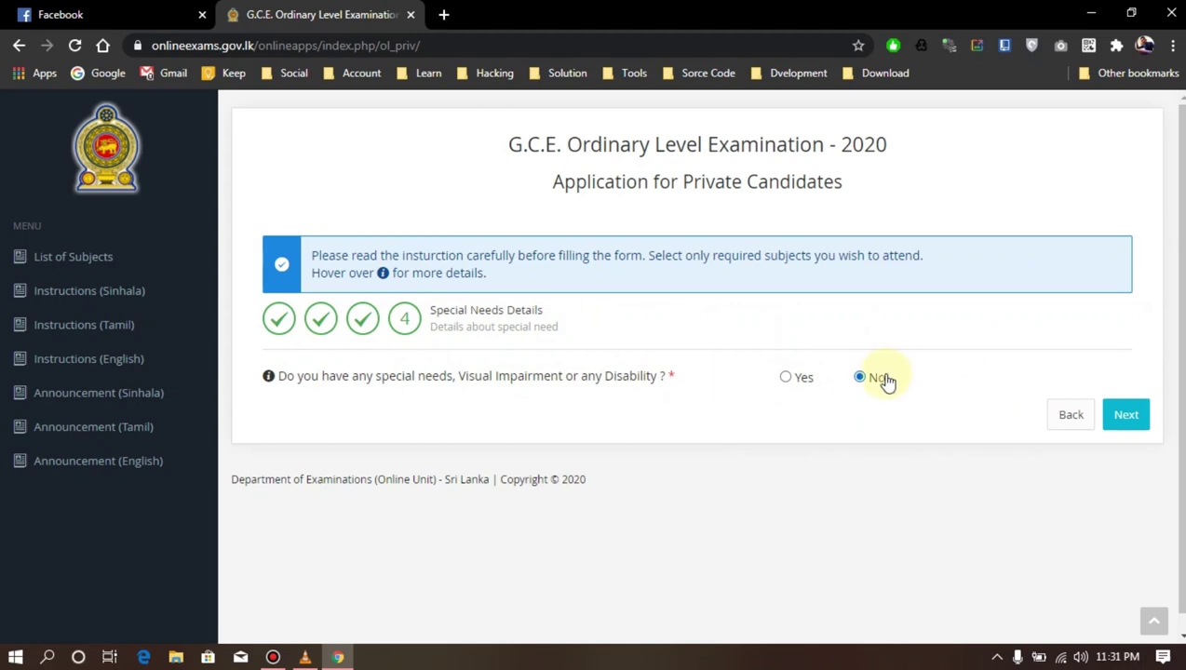
pyautogui.click(1113, 422)
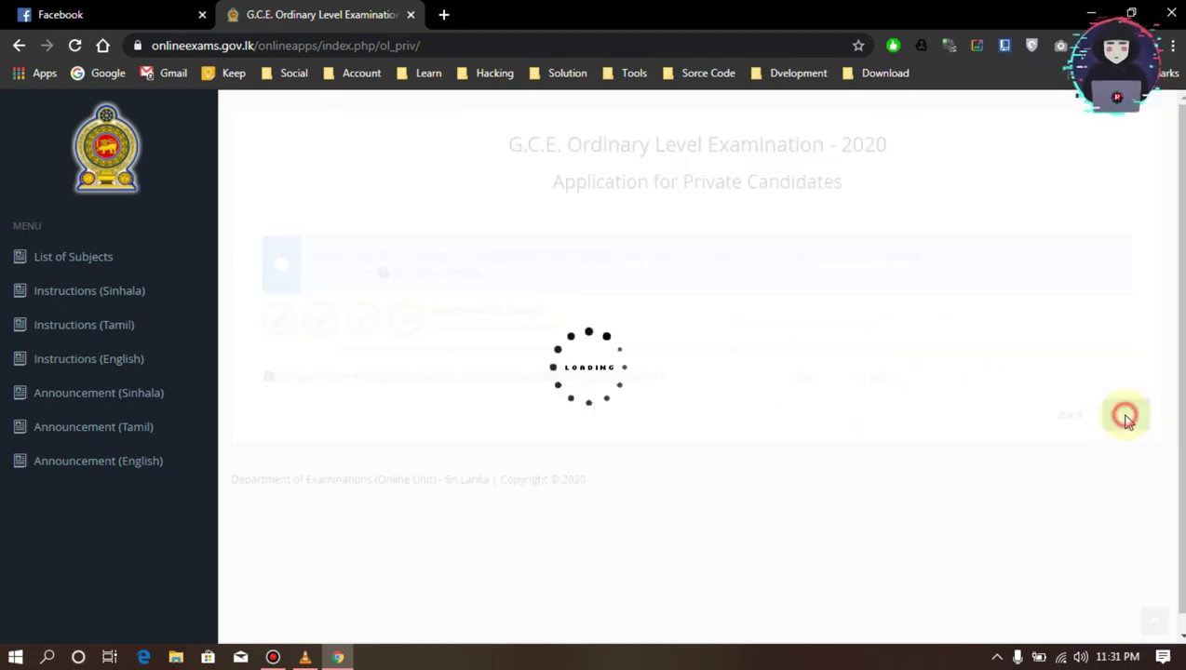
# Inspect the summary's missing date of birth warning and go back to special needs
pyautogui.scroll(-1, 447, 325)
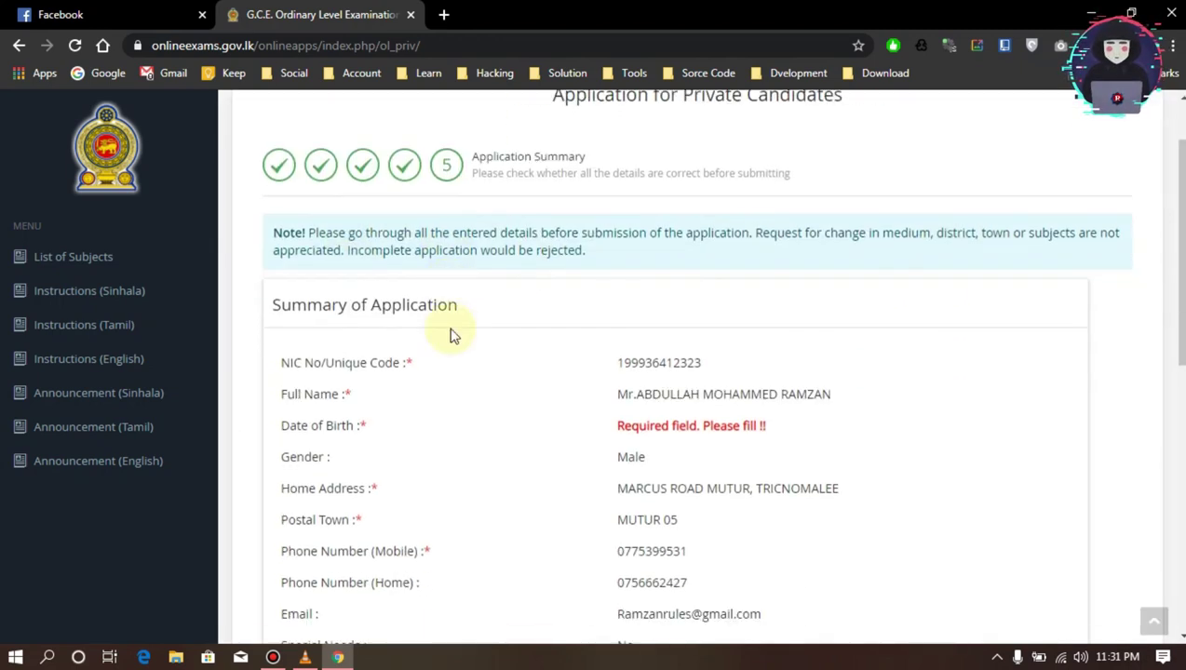
pyautogui.scroll(-6, 472, 405)
pyautogui.scroll(4, 630, 416)
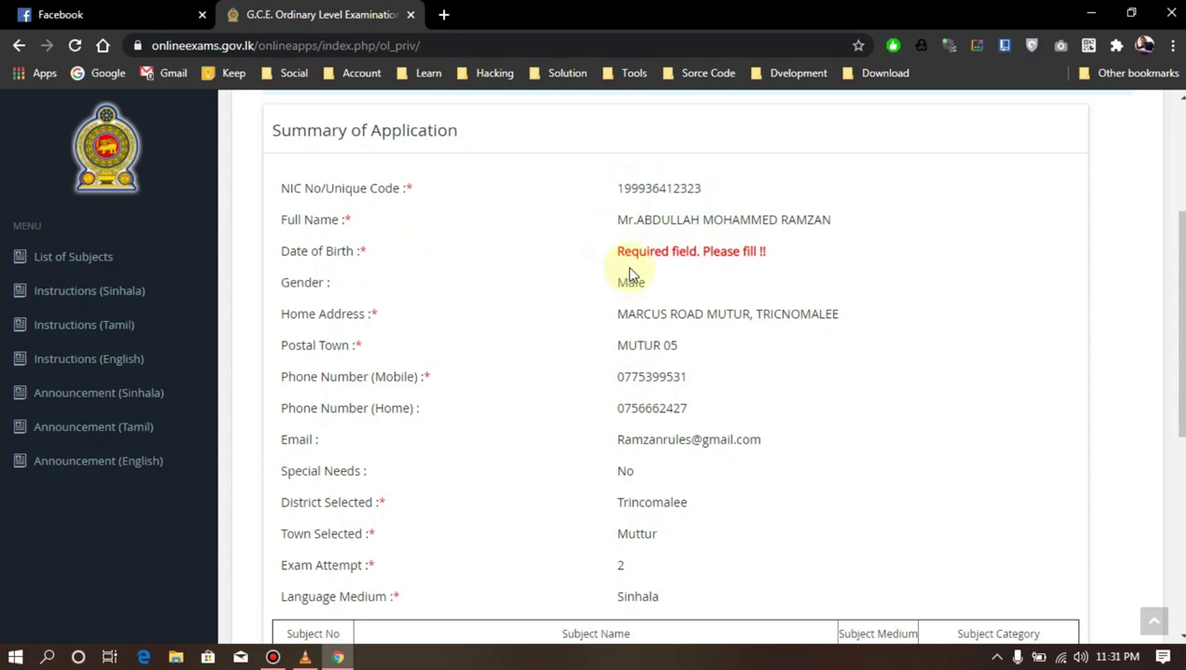
pyautogui.moveTo(617, 252); pyautogui.dragTo(785, 258)
pyautogui.click(808, 259)
pyautogui.tripleClick(639, 263)
pyautogui.click(873, 257)
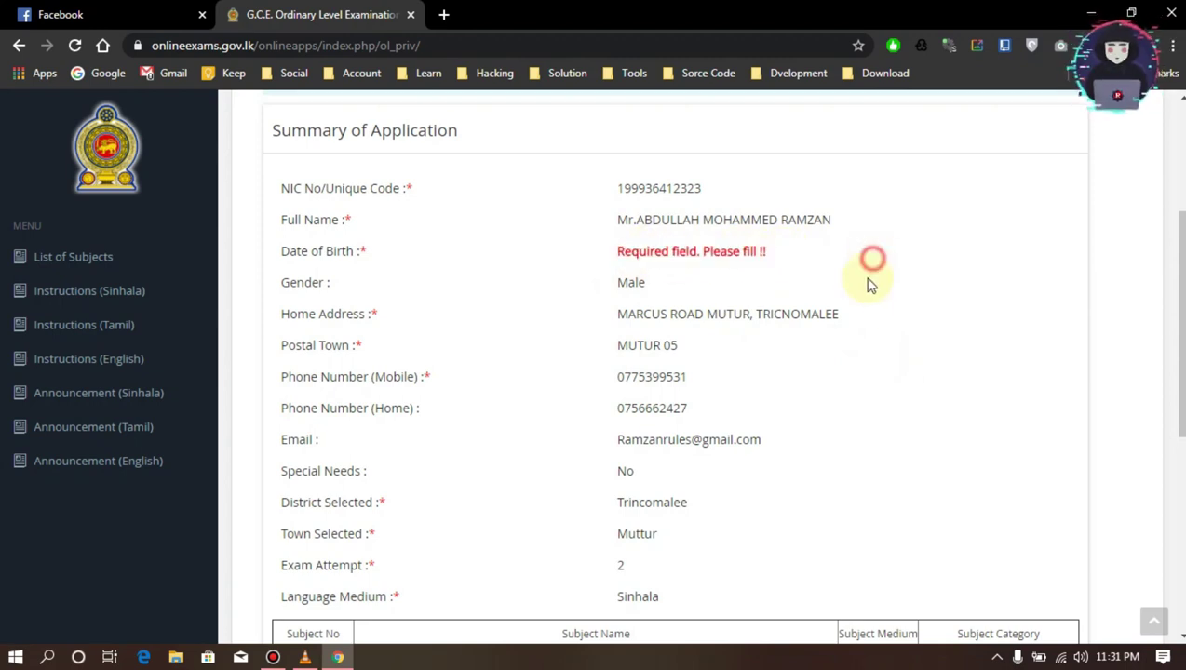
pyautogui.scroll(-5, 866, 310)
pyautogui.click(1062, 587)
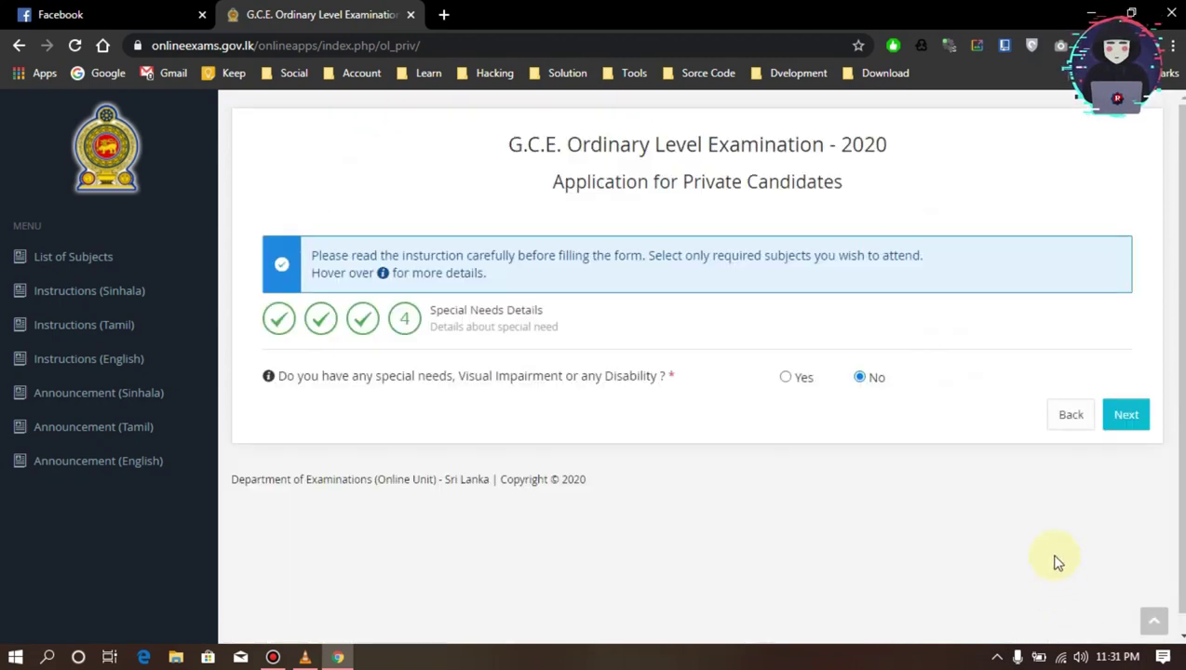
# Step back through payment and subject selection to the Personal Info page
pyautogui.click(1063, 426)
pyautogui.scroll(-3, 1004, 521)
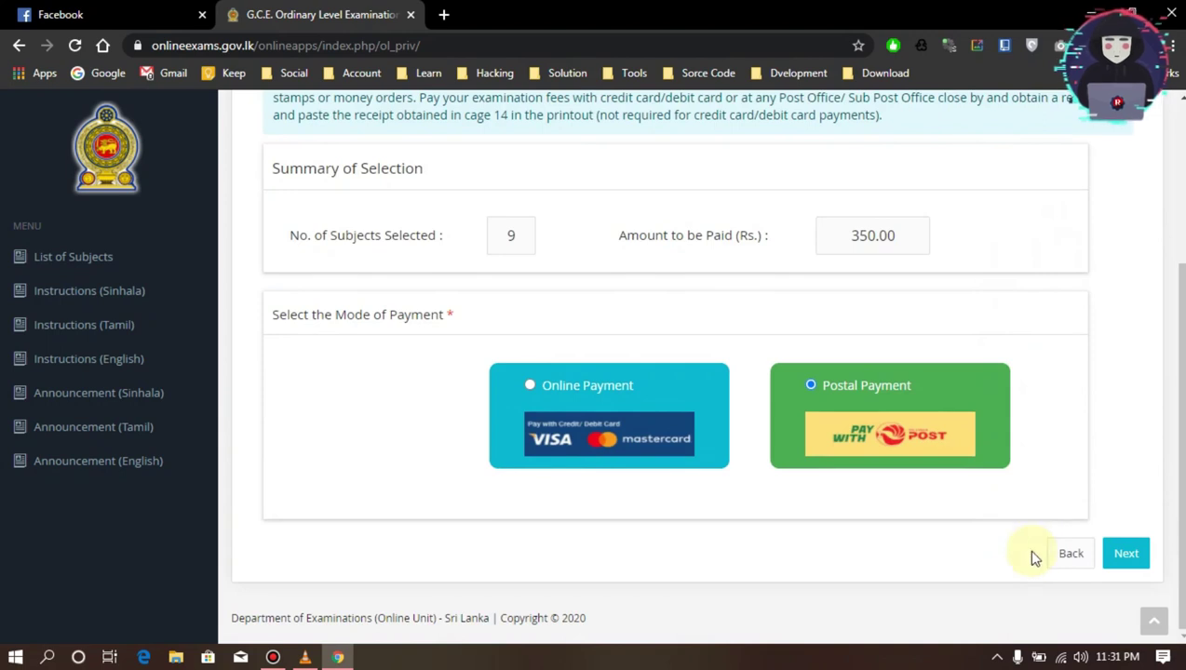
pyautogui.click(1057, 551)
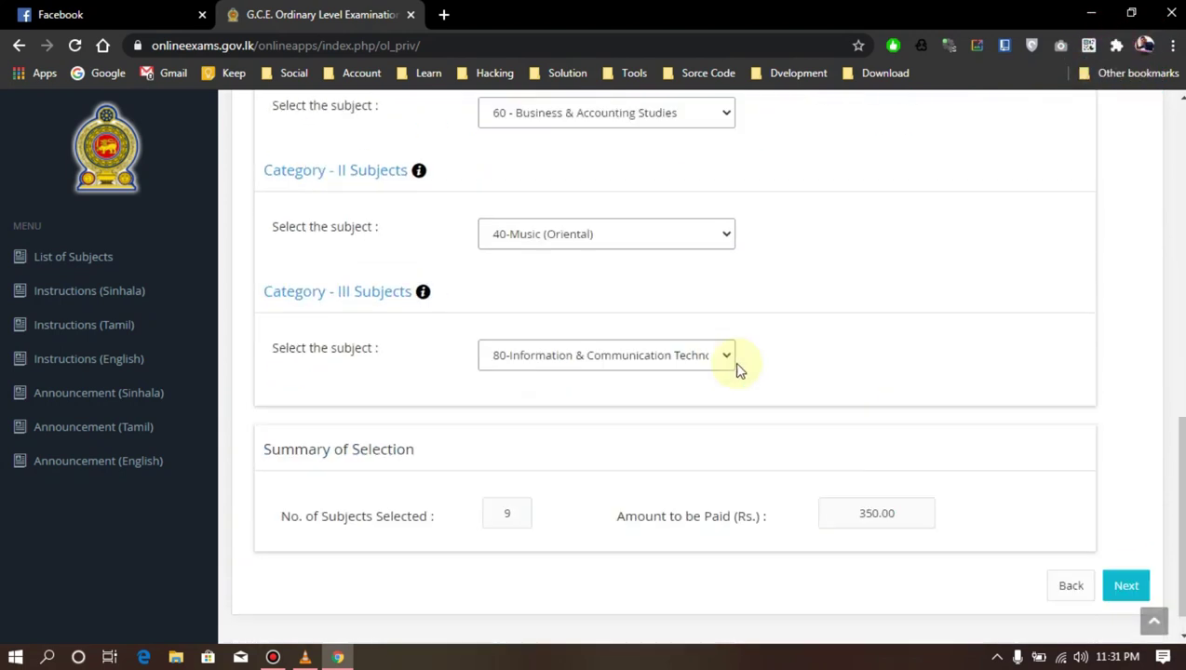
pyautogui.click(1067, 555)
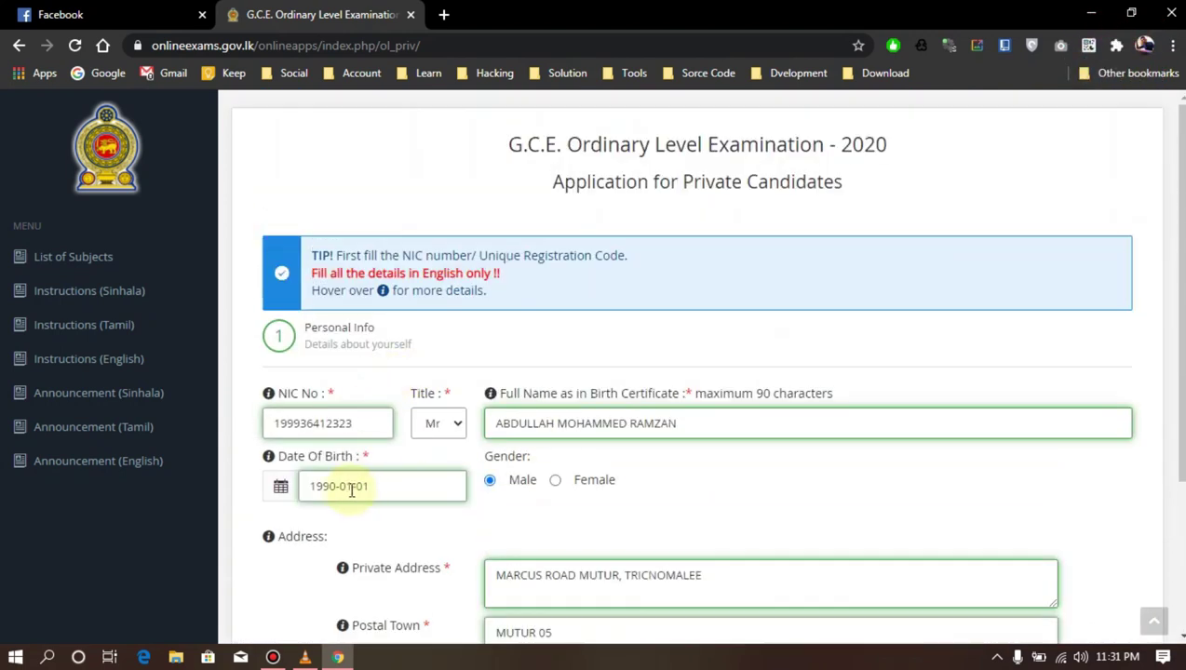
pyautogui.click(351, 485)
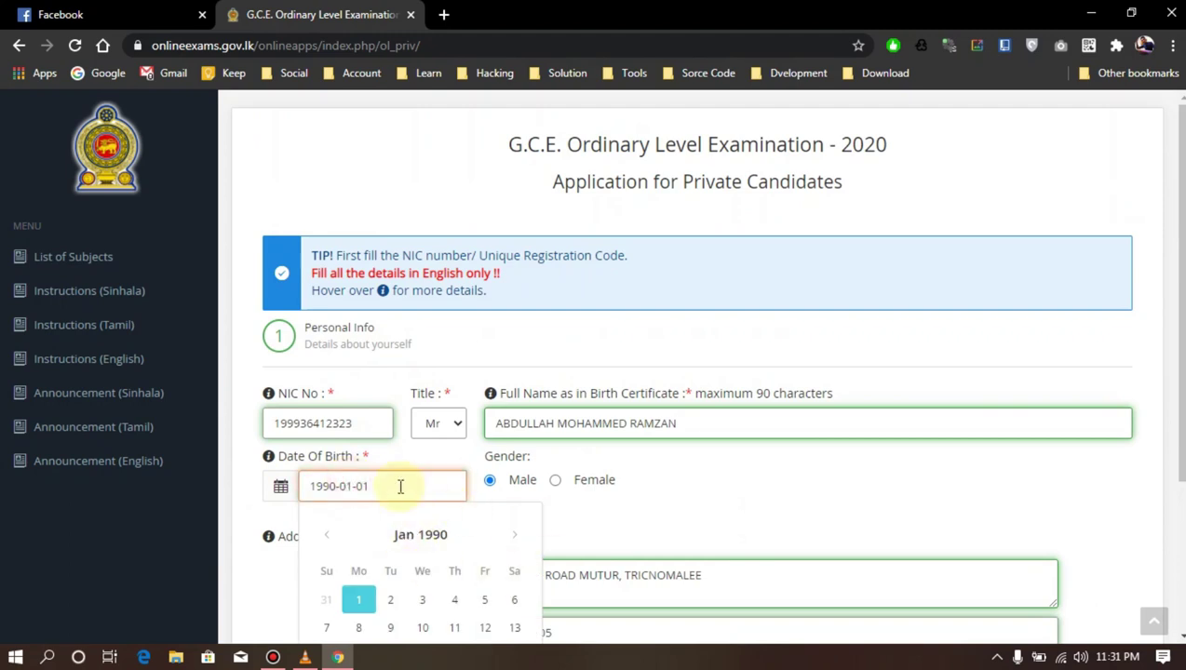
pyautogui.scroll(-2, 400, 486)
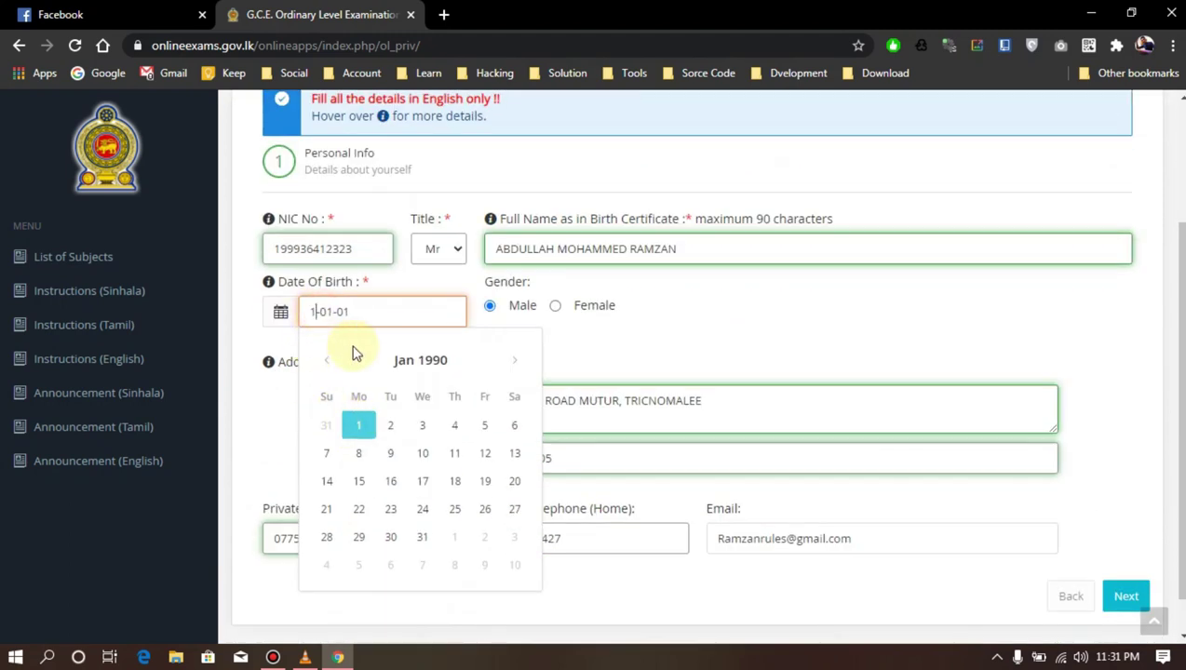
pyautogui.write('999-12')
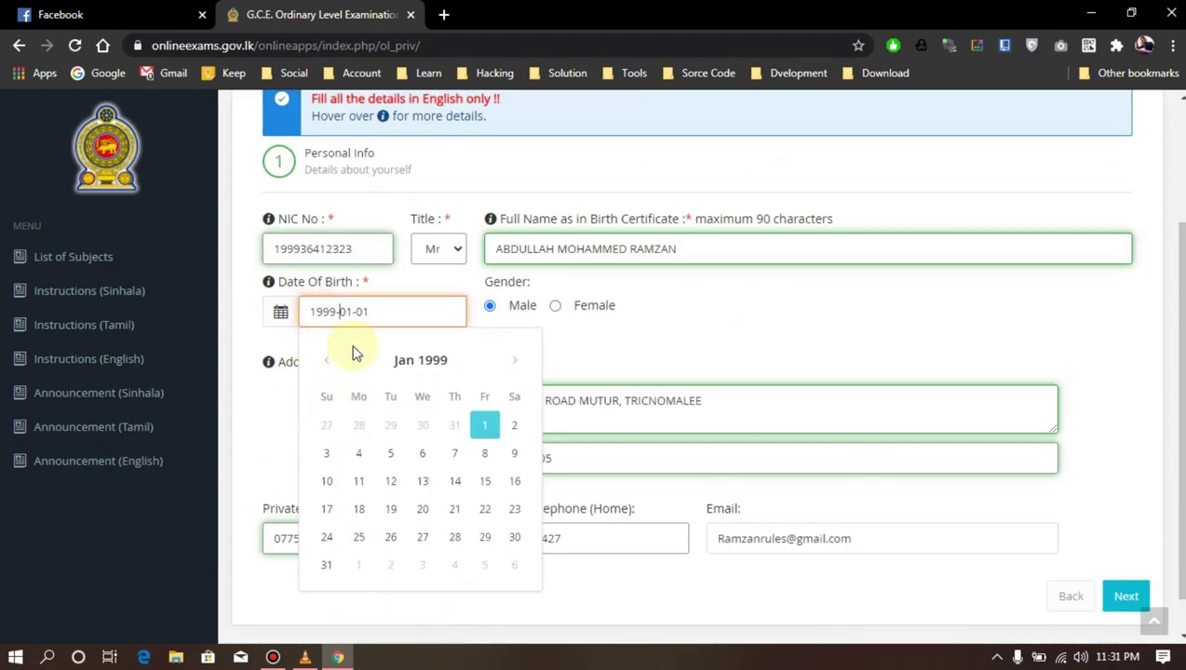
pyautogui.press('Delete')
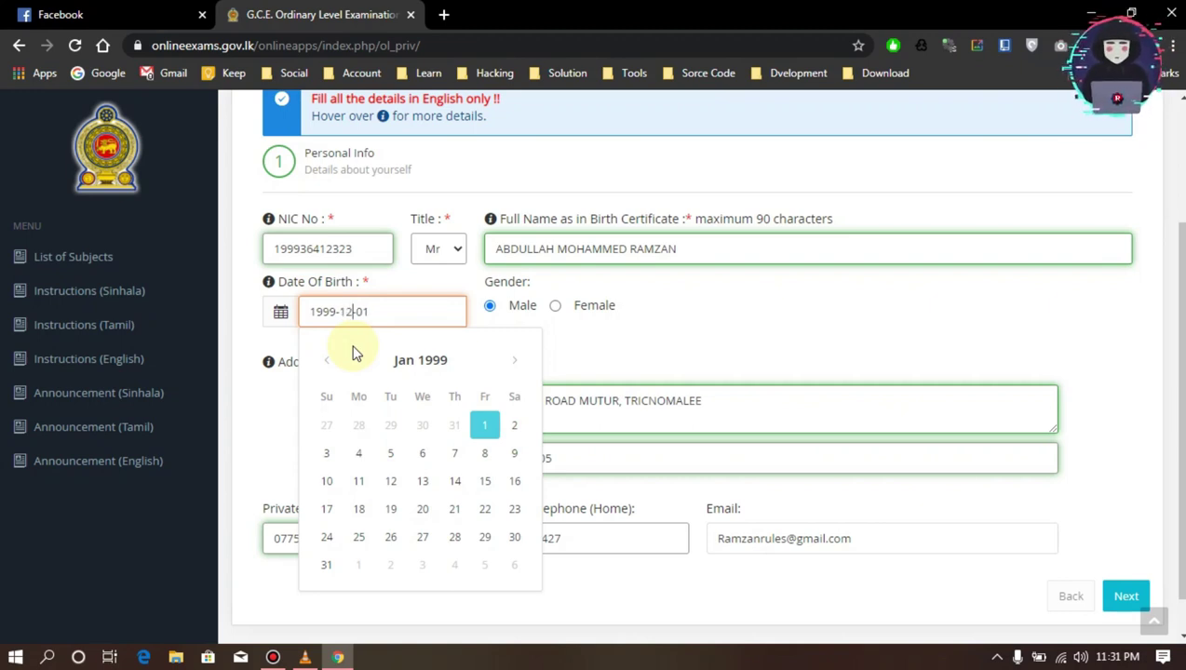
pyautogui.press('Right')
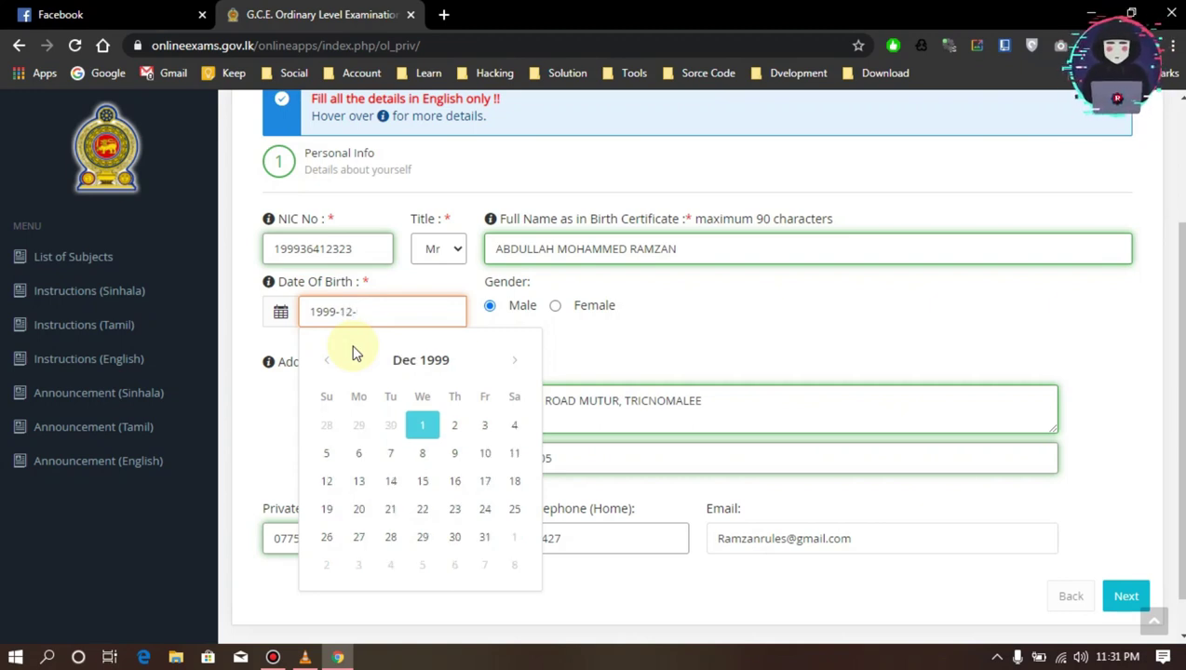
pyautogui.press('BackSpace')
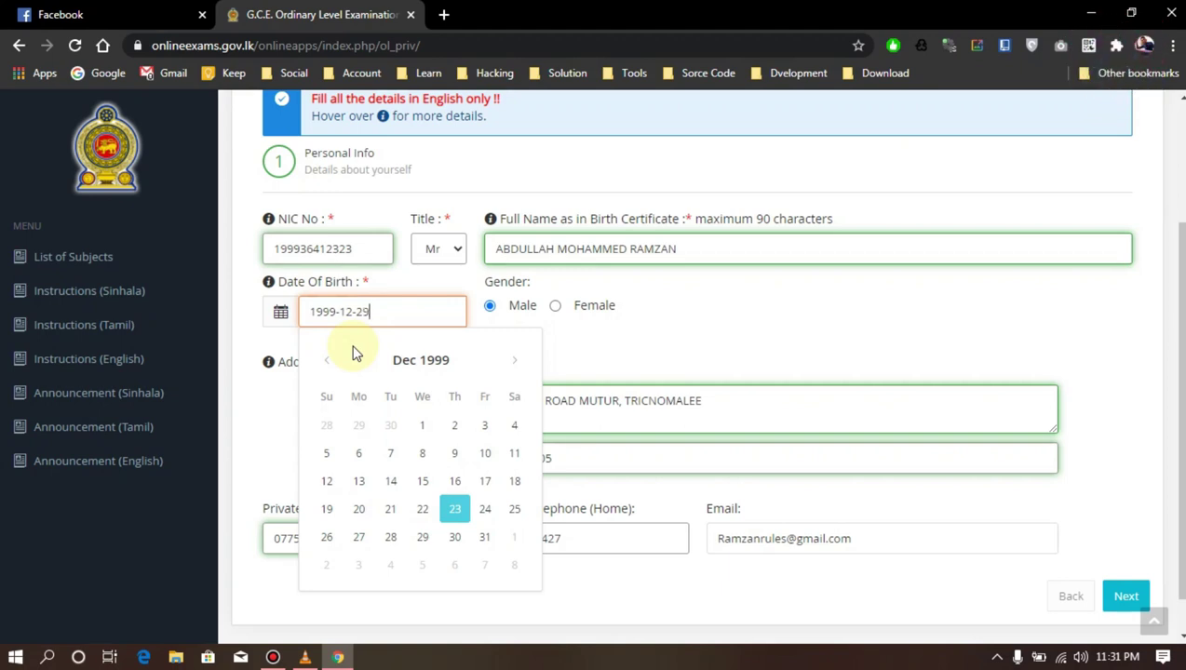
pyautogui.click(686, 339)
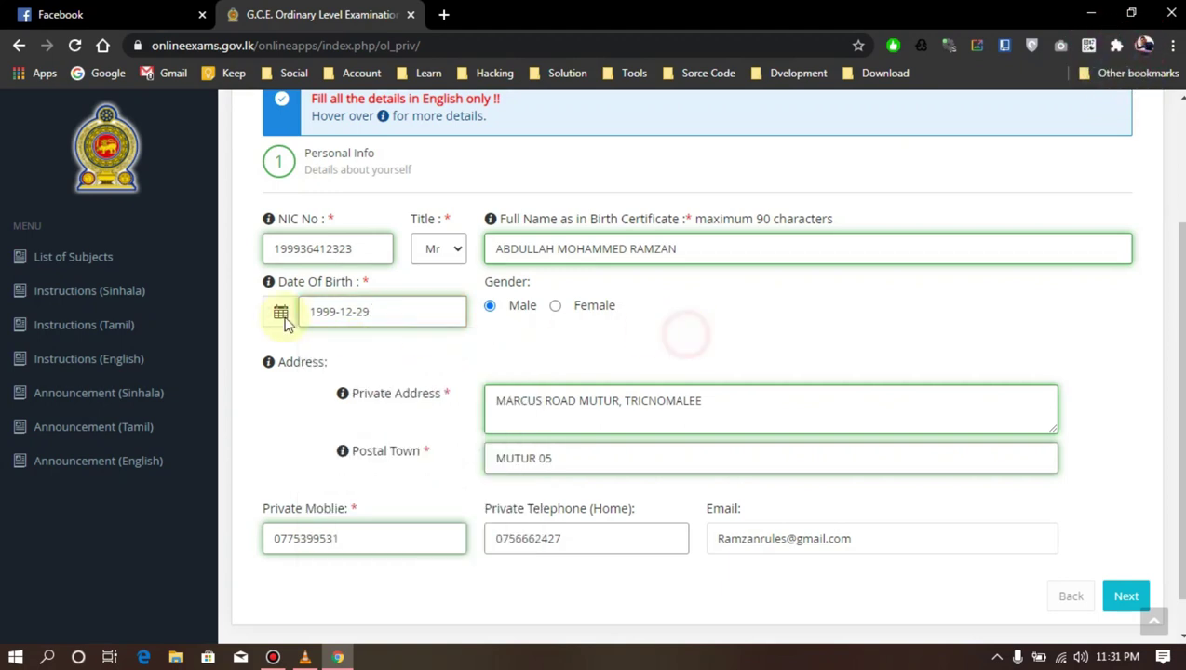
pyautogui.scroll(-1, 405, 338)
pyautogui.click(1126, 553)
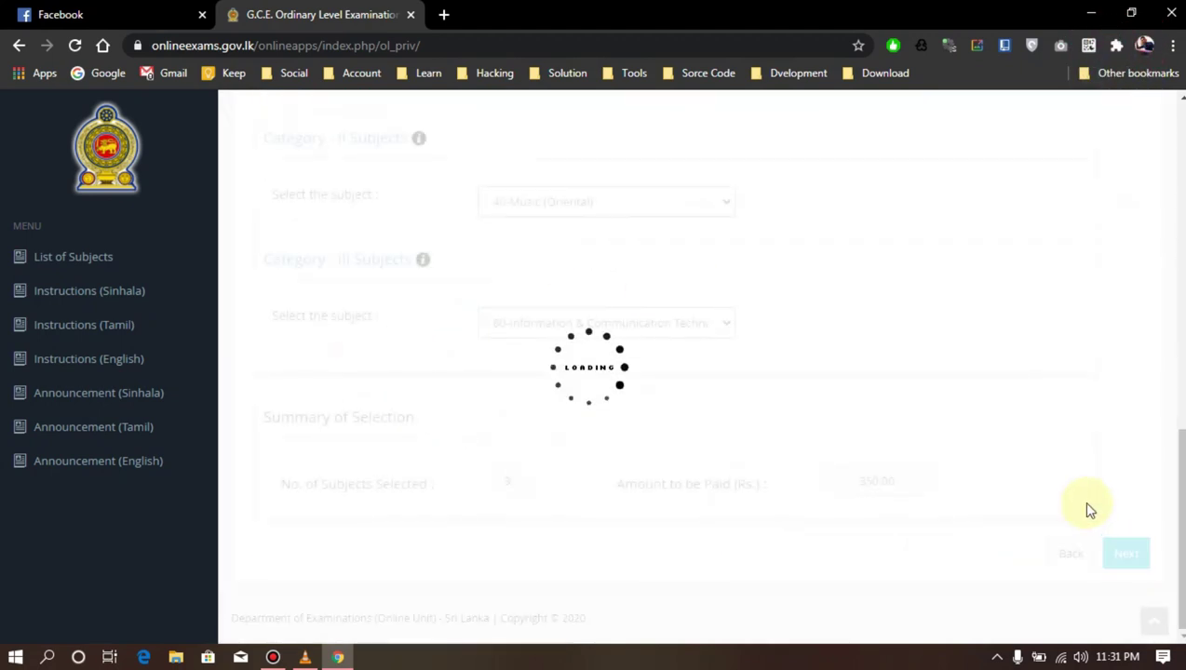
pyautogui.click(1131, 552)
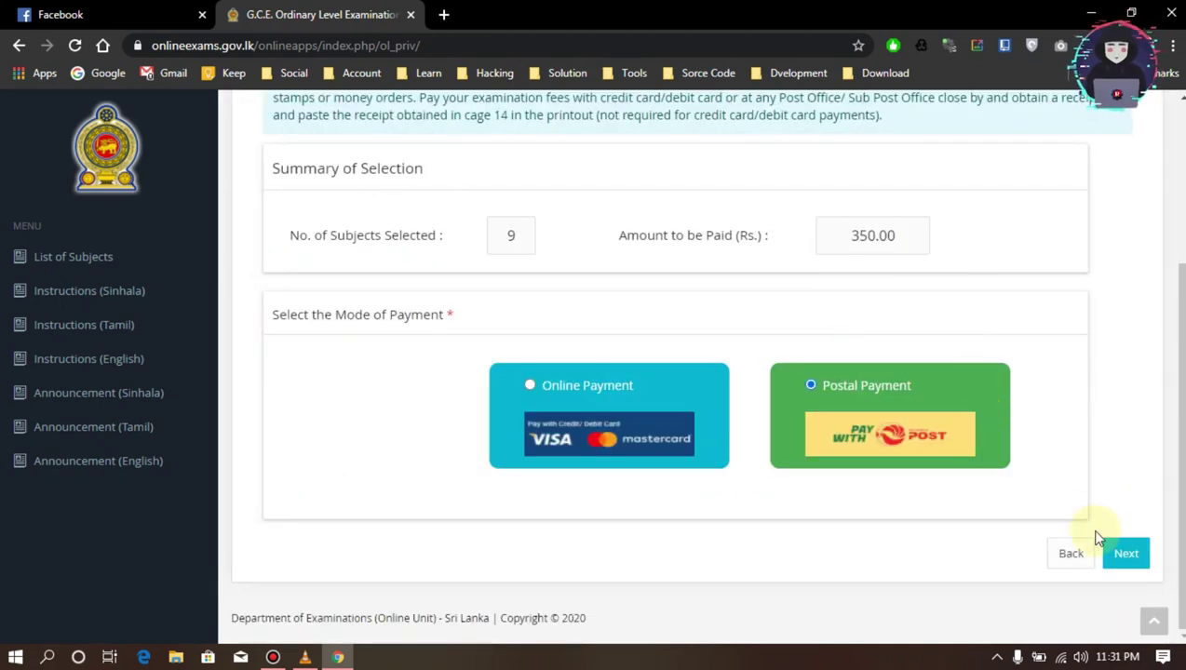
# Review the Application Summary showing 1999-12-29, 9 subjects, Rs. 350.00 and Postal payment
pyautogui.click(1073, 553)
pyautogui.click(1134, 406)
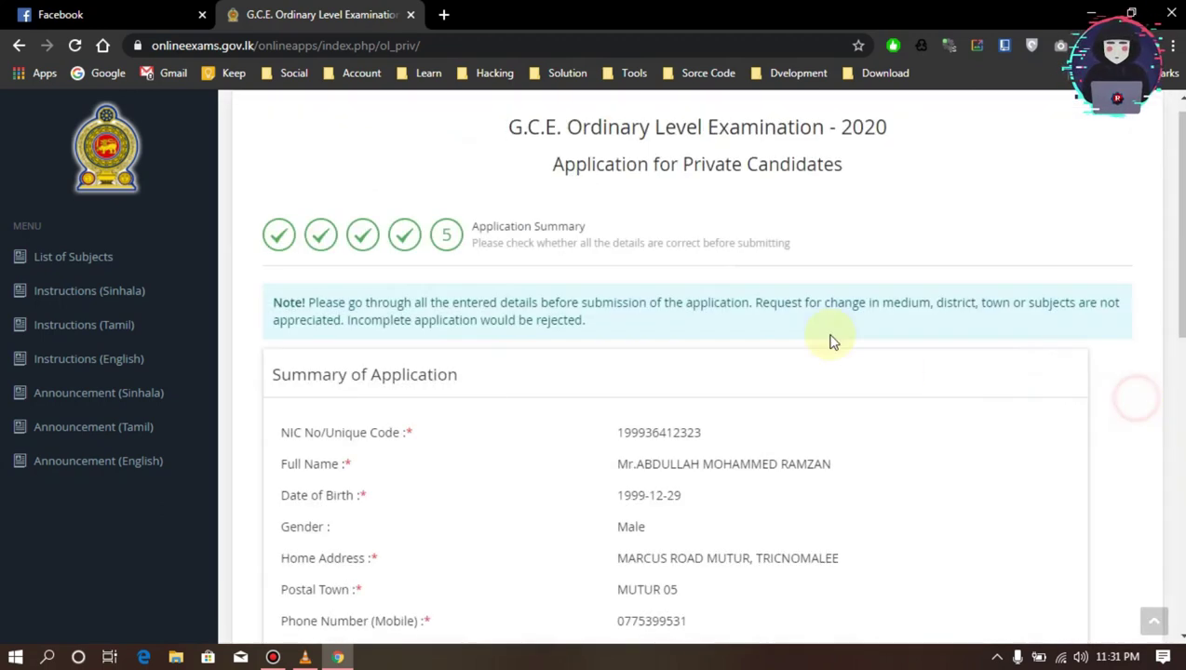
pyautogui.scroll(-3, 678, 206)
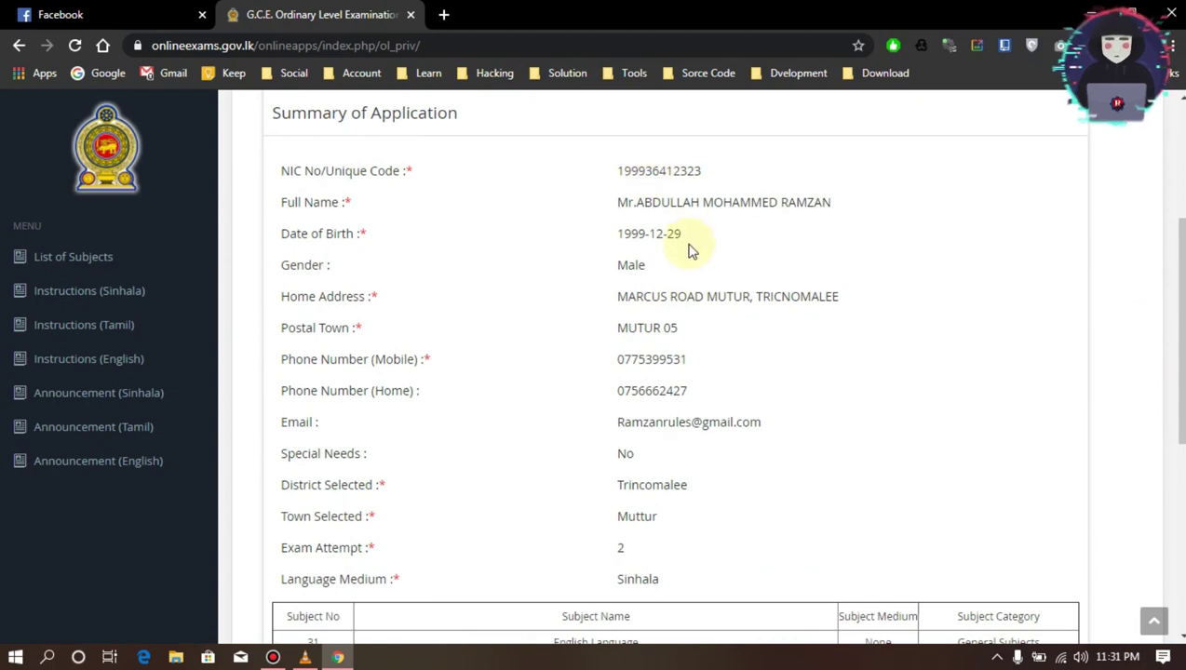
pyautogui.scroll(-4, 693, 246)
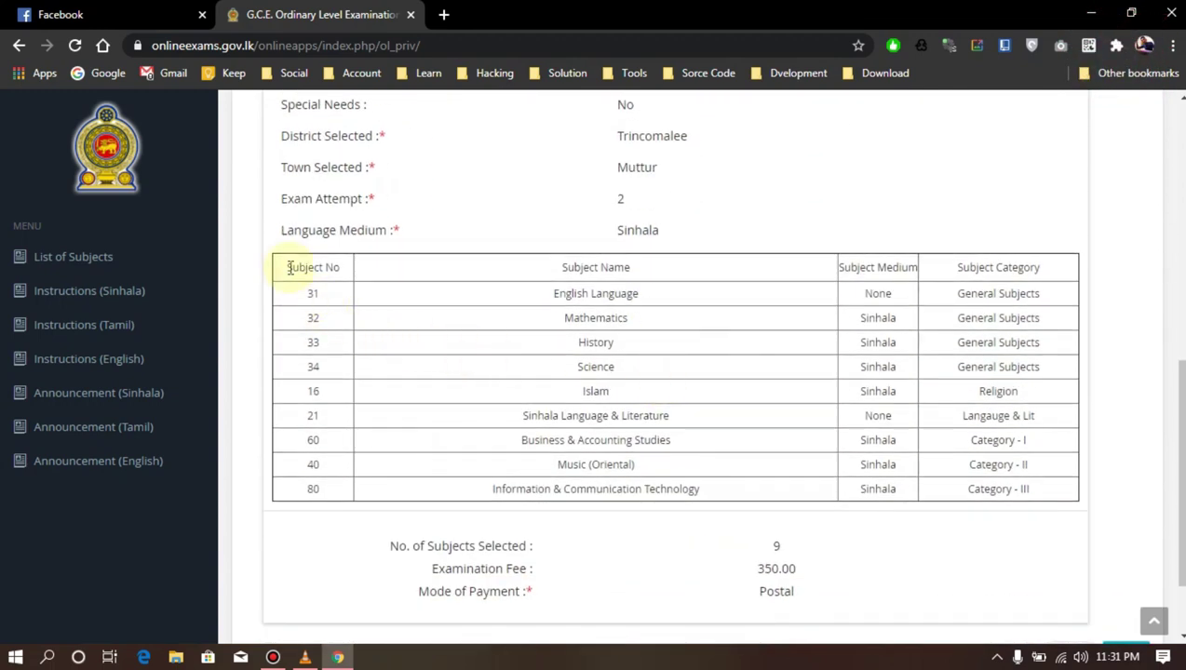
pyautogui.scroll(-2, 661, 486)
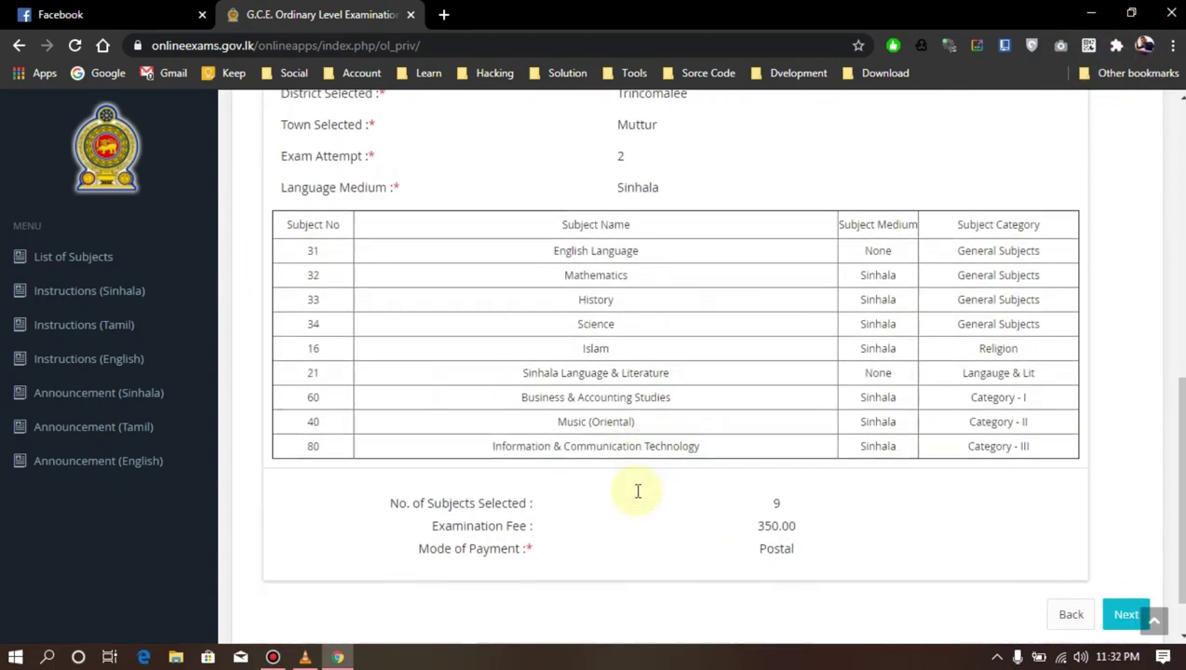
# Proceed to the Declaration of the Applicant and read its paragraph
pyautogui.click(1127, 555)
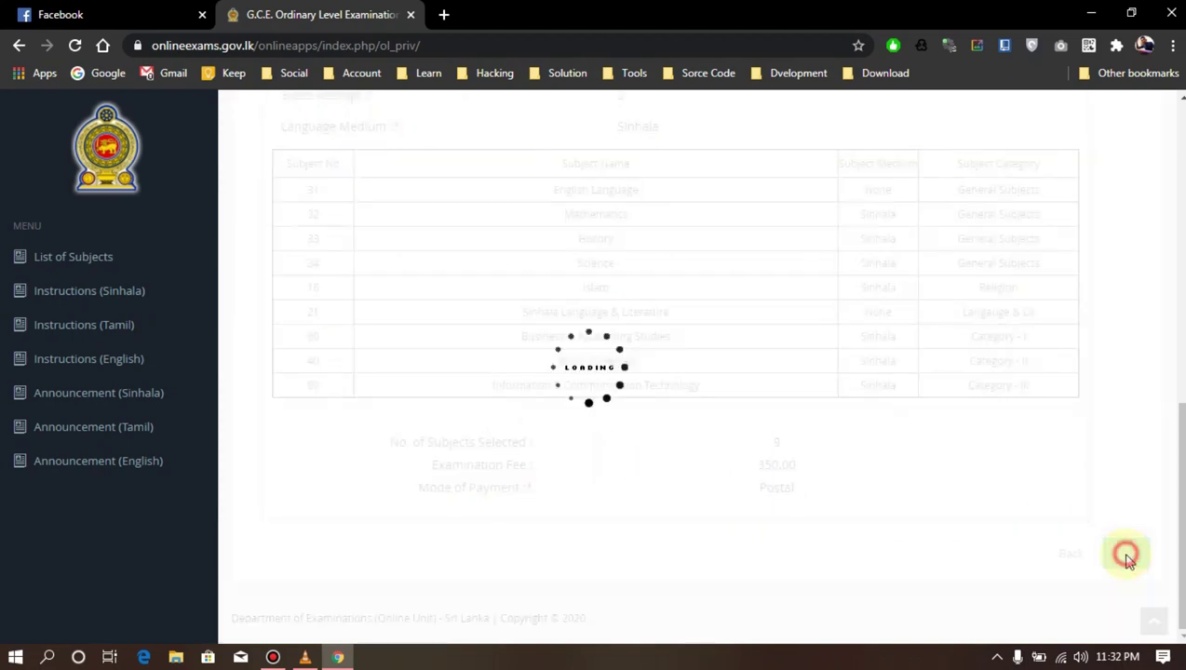
pyautogui.moveTo(259, 312); pyautogui.dragTo(925, 389)
pyautogui.click(931, 385)
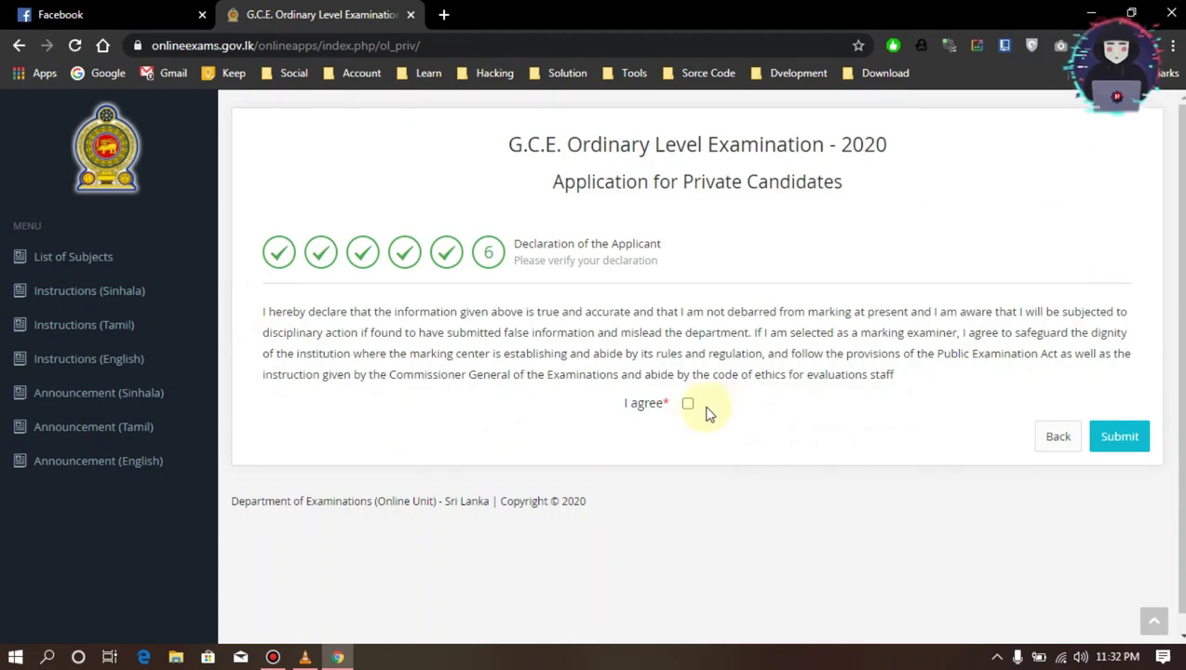
# Agree to the declaration, submit, review the two-page application PDF and download it
pyautogui.click(688, 404)
pyautogui.click(1122, 522)
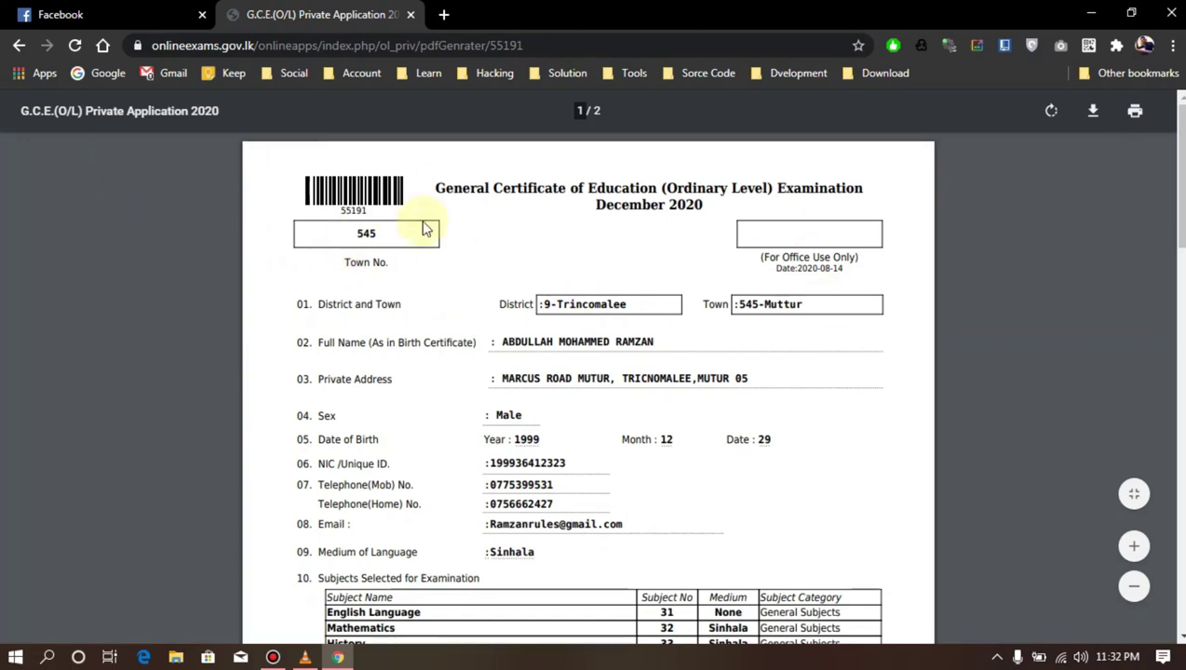
pyautogui.scroll(-8, 477, 231)
pyautogui.scroll(8, 477, 231)
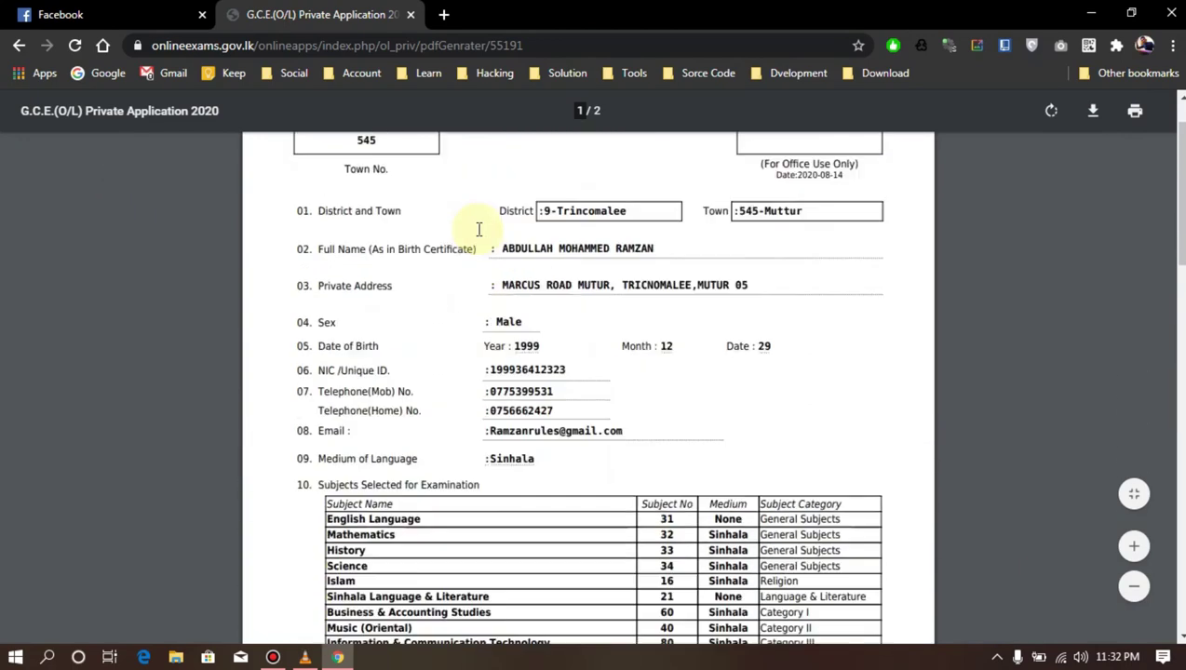
pyautogui.scroll(-20, 655, 247)
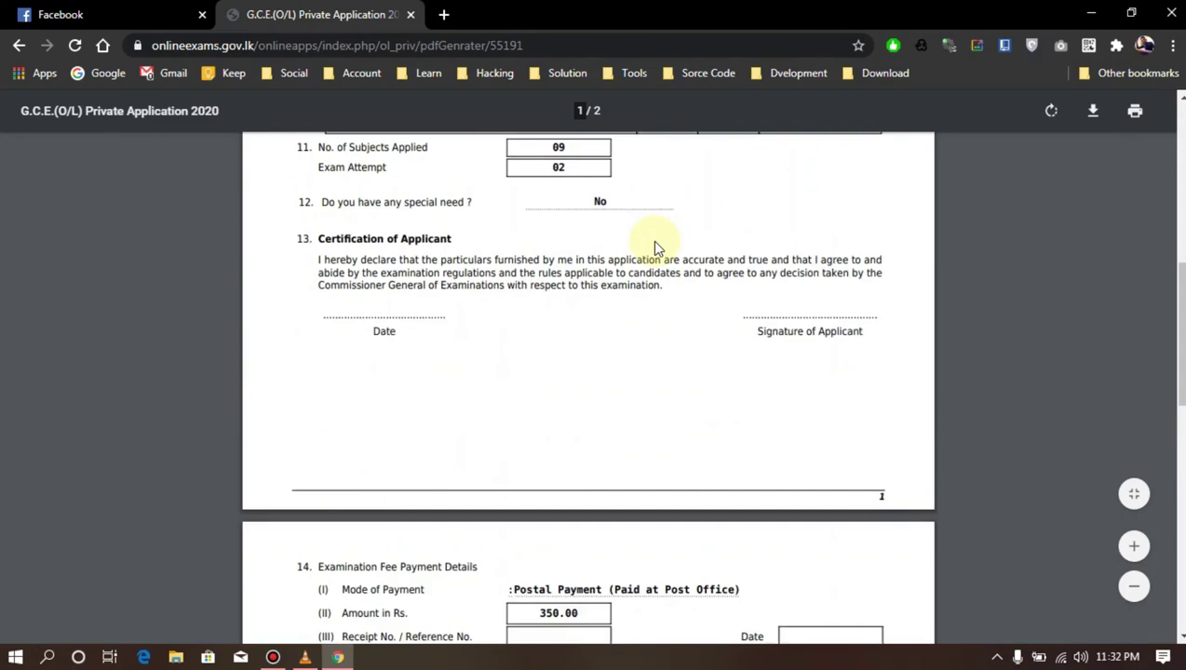
pyautogui.scroll(20, 674, 316)
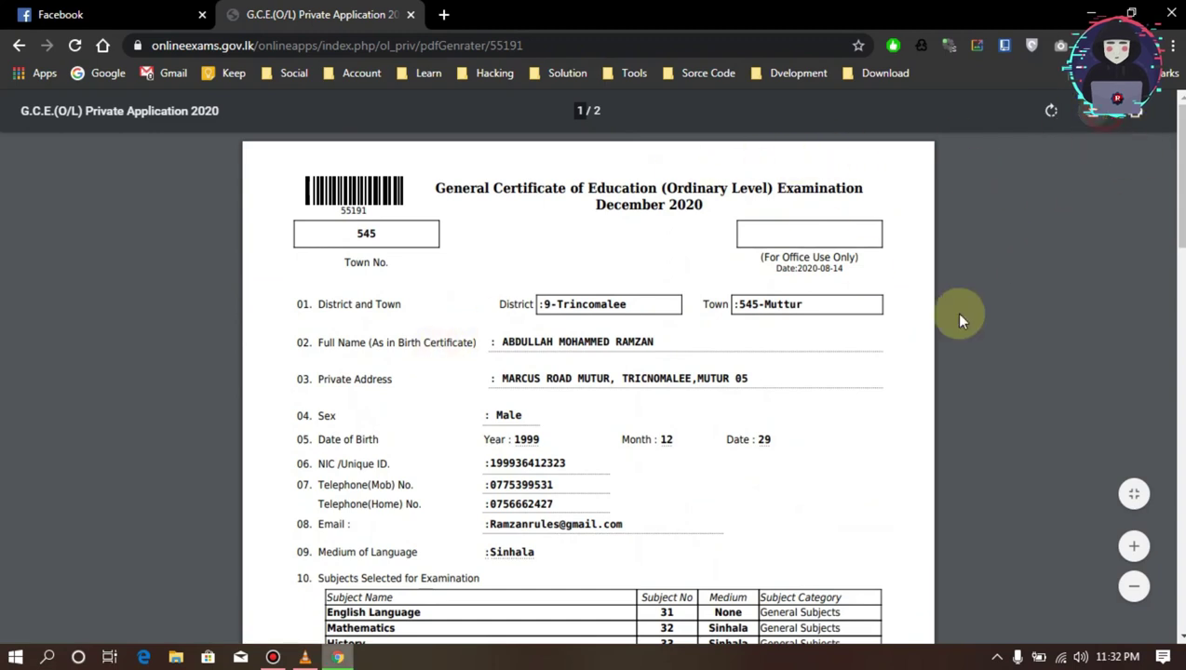
pyautogui.click(1093, 110)
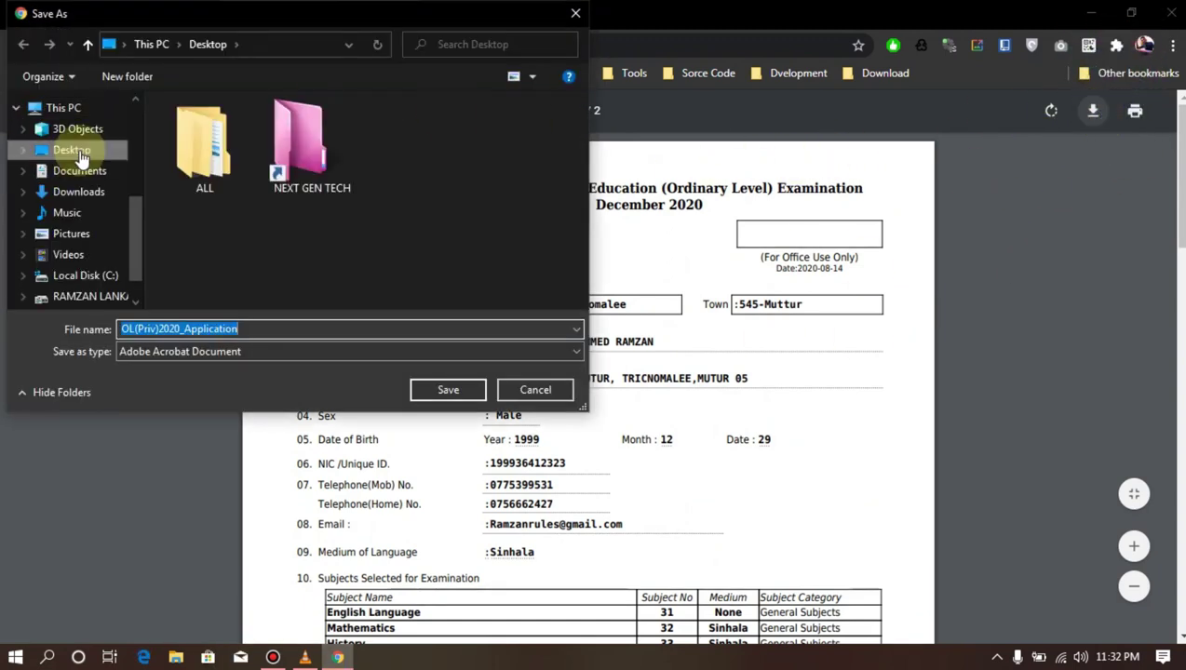
# Save the application PDF to the Desktop as OL(Priv)2020_Application.pdf and open the saved copy
pyautogui.click(71, 150)
pyautogui.click(448, 389)
pyautogui.click(81, 626)
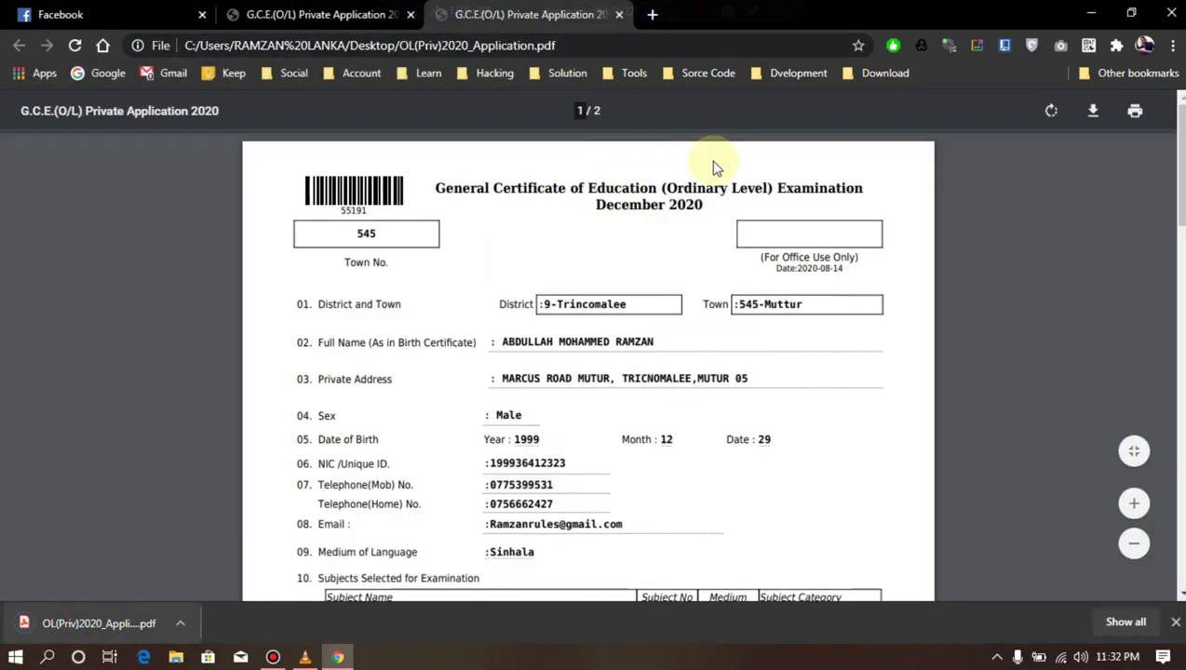
# Review both pages of the saved application, including the Rs. 350.00 postal payment, then end recording
pyautogui.scroll(-15, 732, 310)
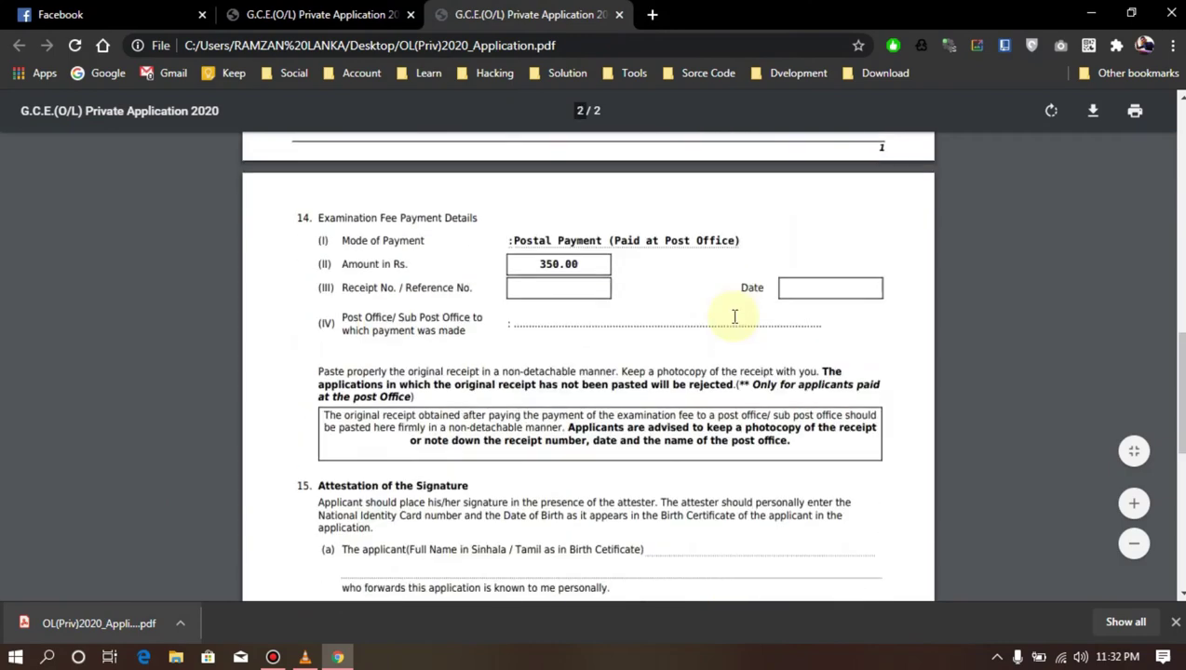
pyautogui.scroll(15, 729, 320)
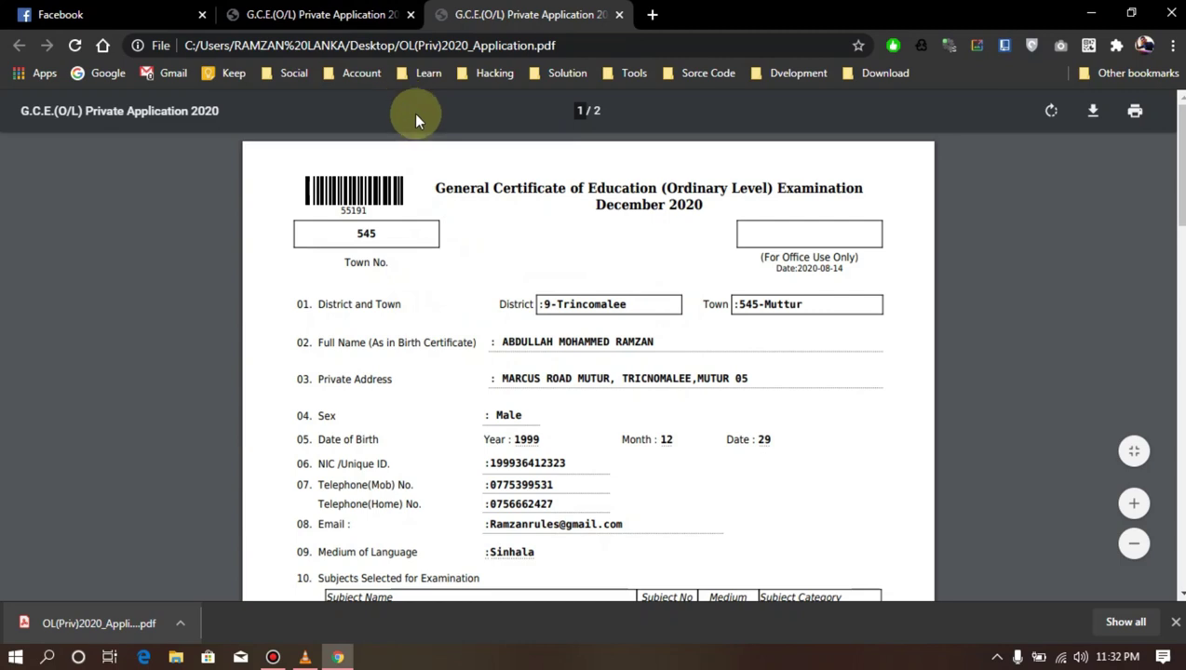
pyautogui.scroll(-20, 551, 275)
pyautogui.scroll(-1, 552, 275)
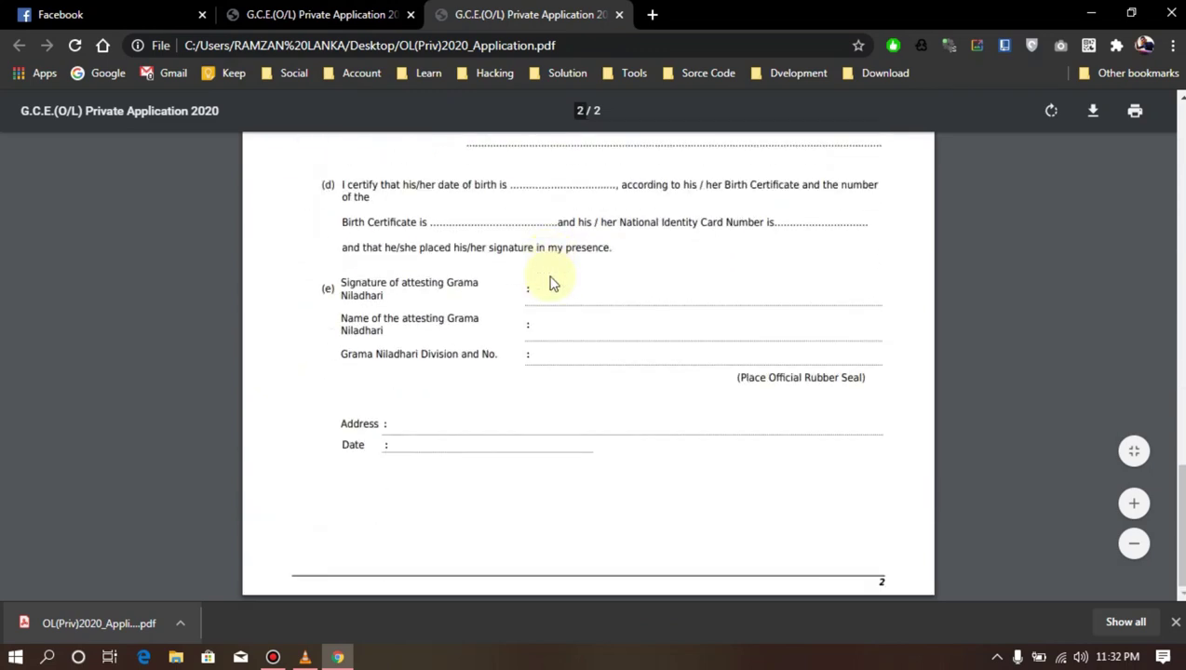
pyautogui.scroll(20, 692, 366)
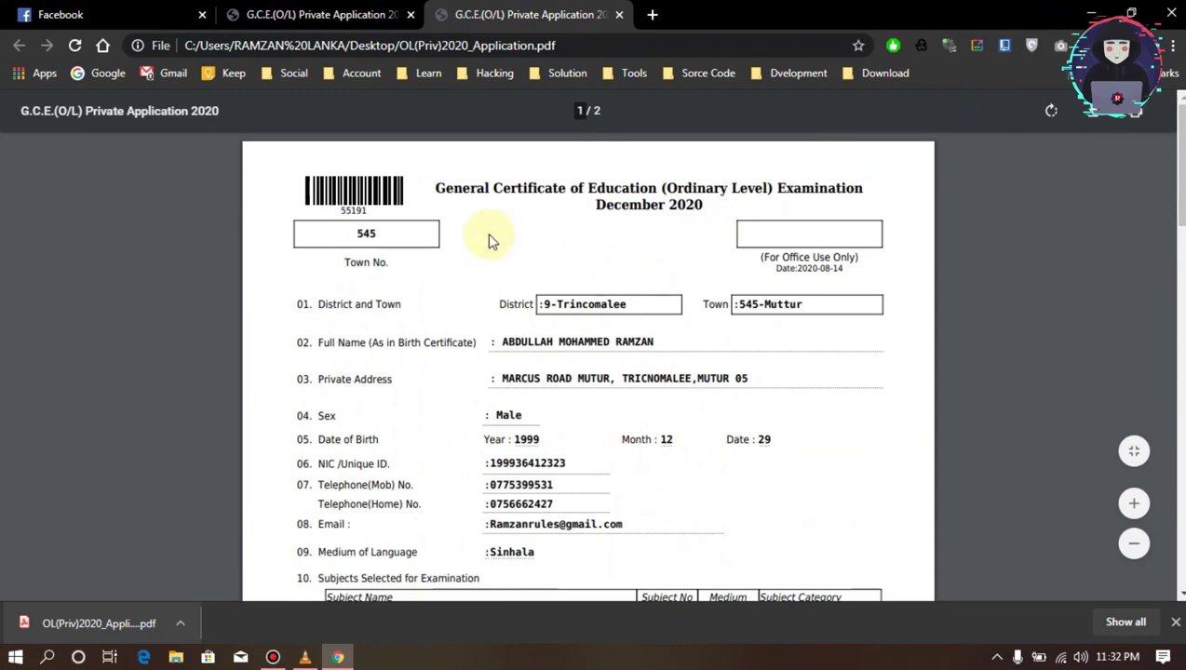
pyautogui.moveTo(434, 190); pyautogui.dragTo(727, 198)
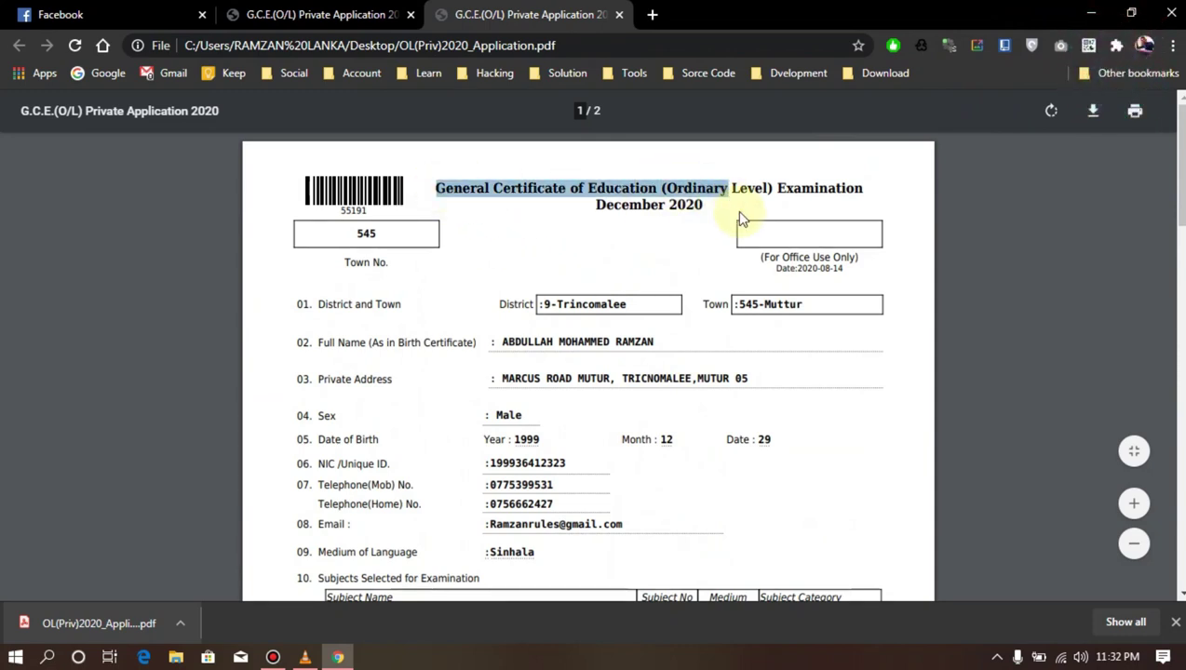
pyautogui.scroll(-15, 677, 259)
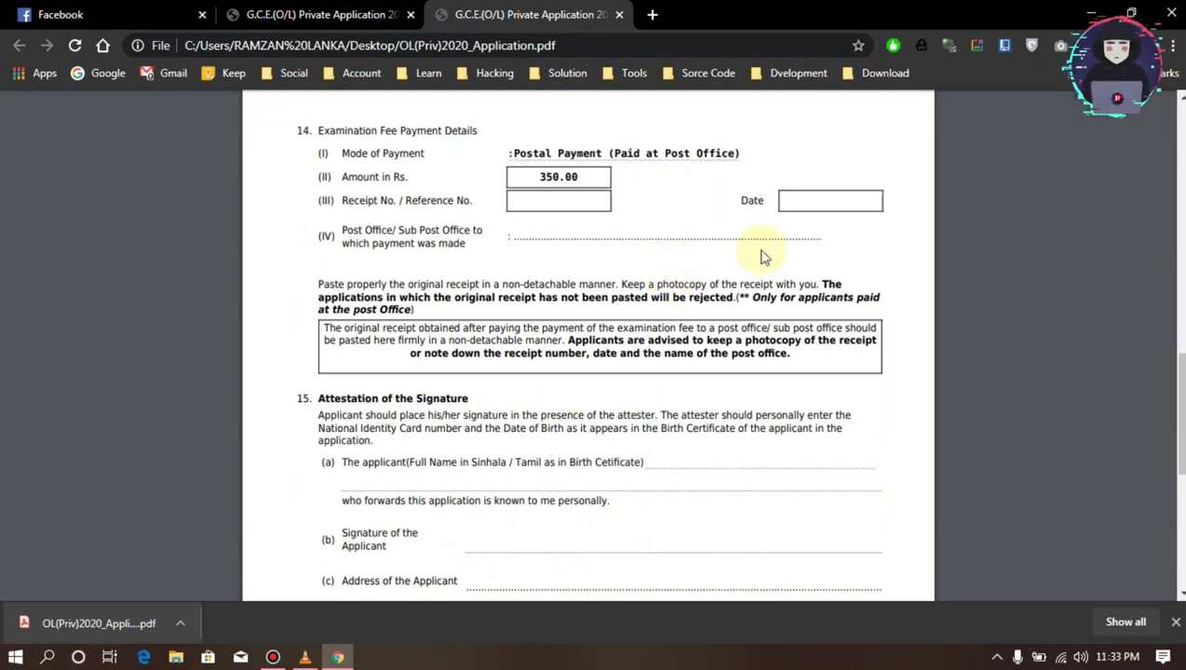
pyautogui.click(273, 658)
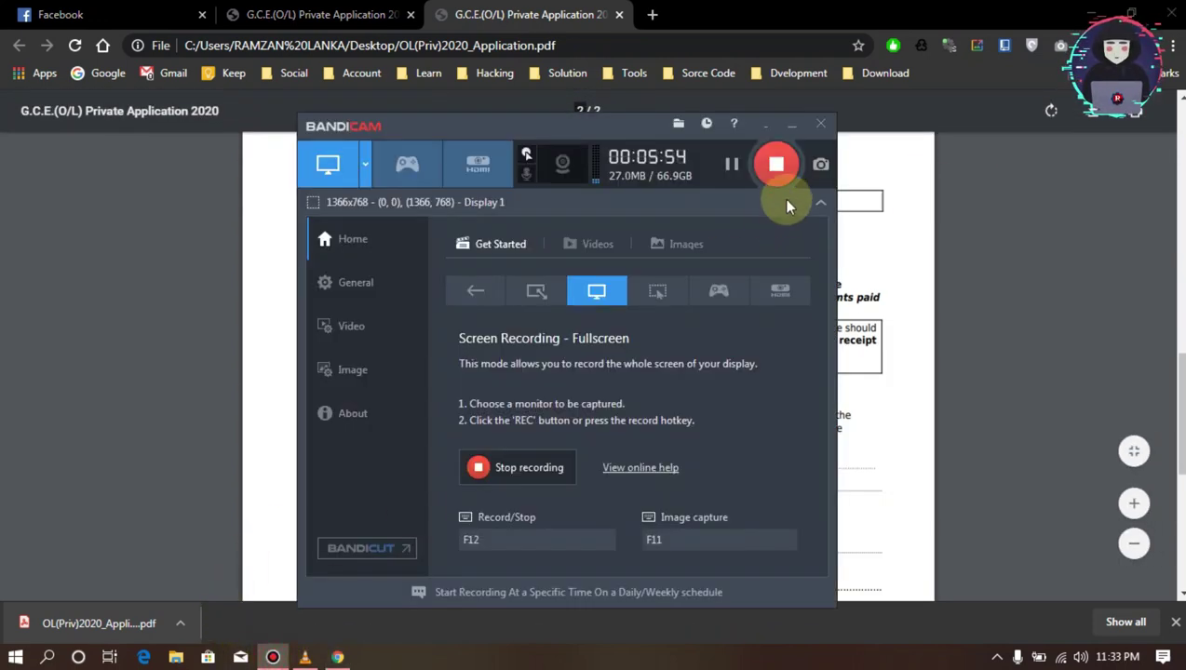